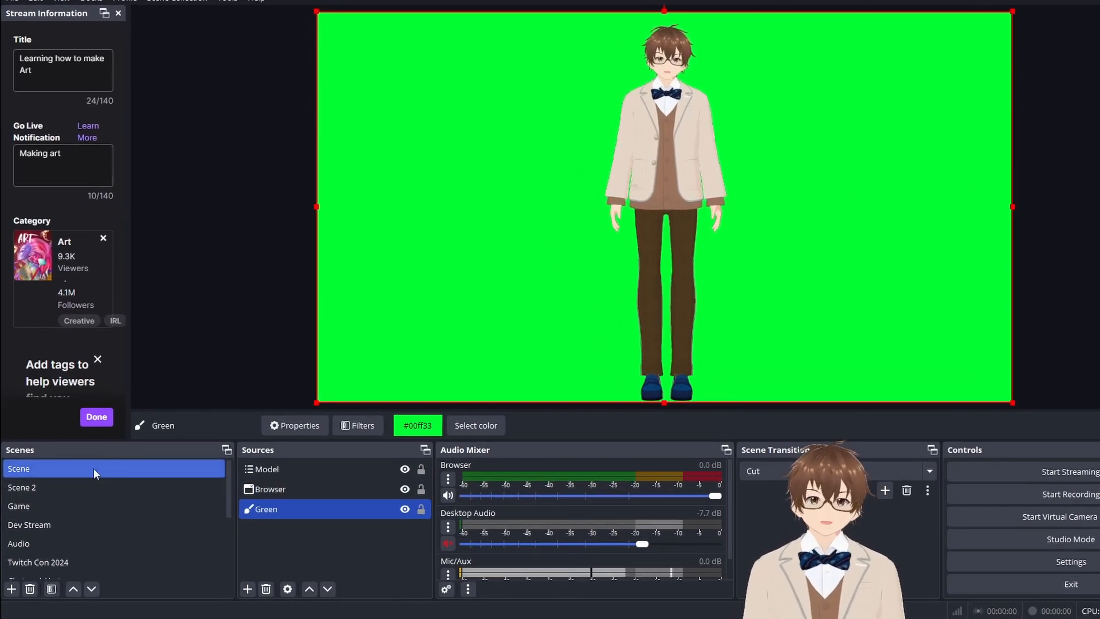
pyautogui.click(291, 470)
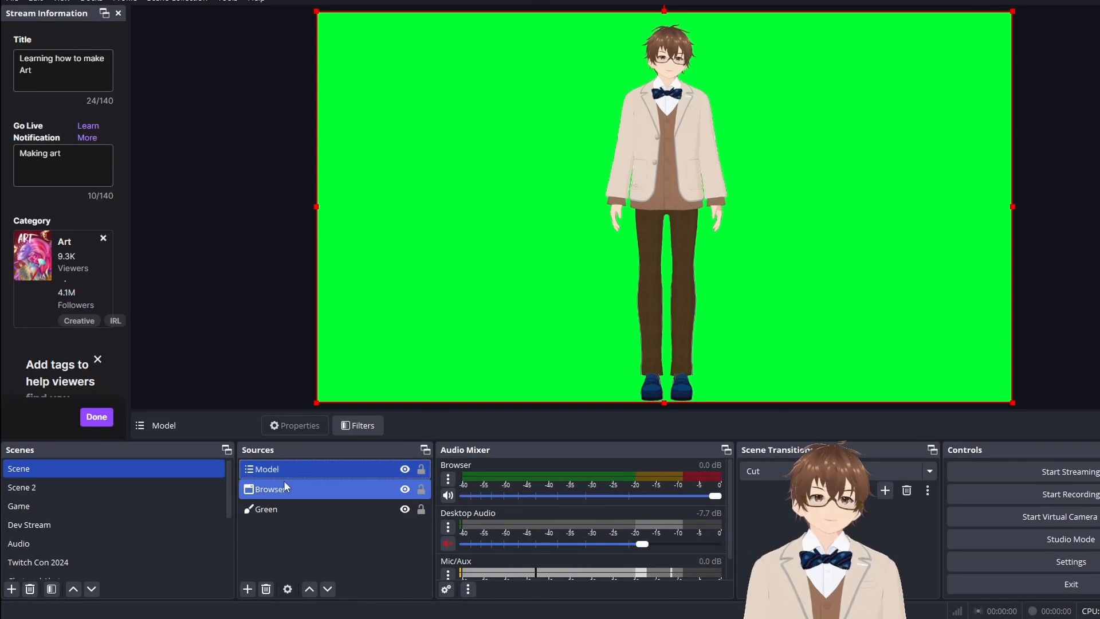
pyautogui.click(278, 505)
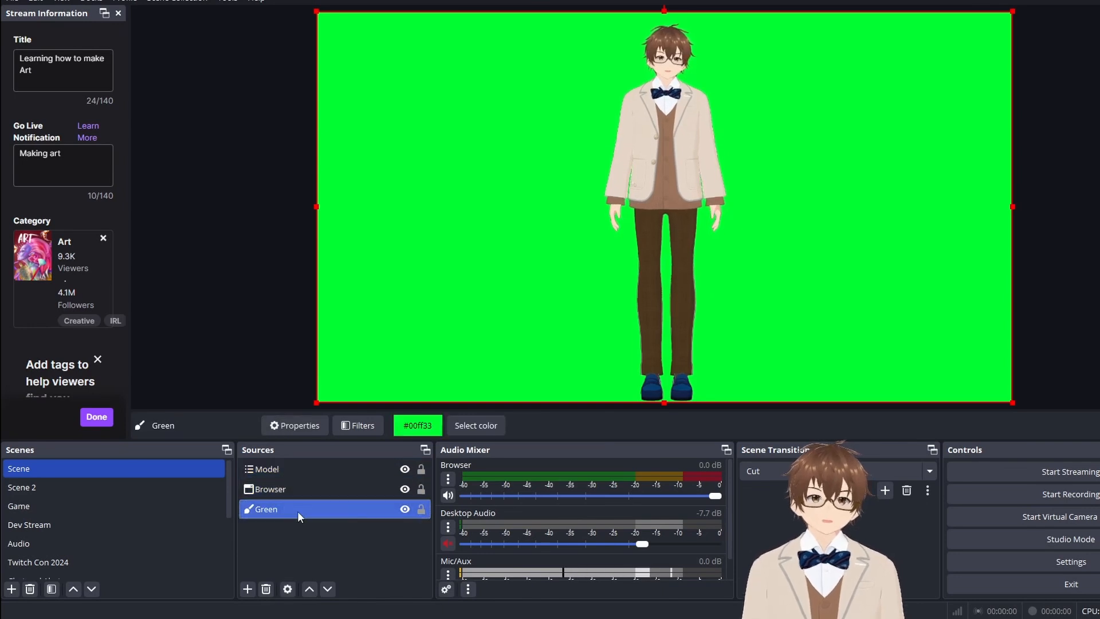
pyautogui.click(248, 589)
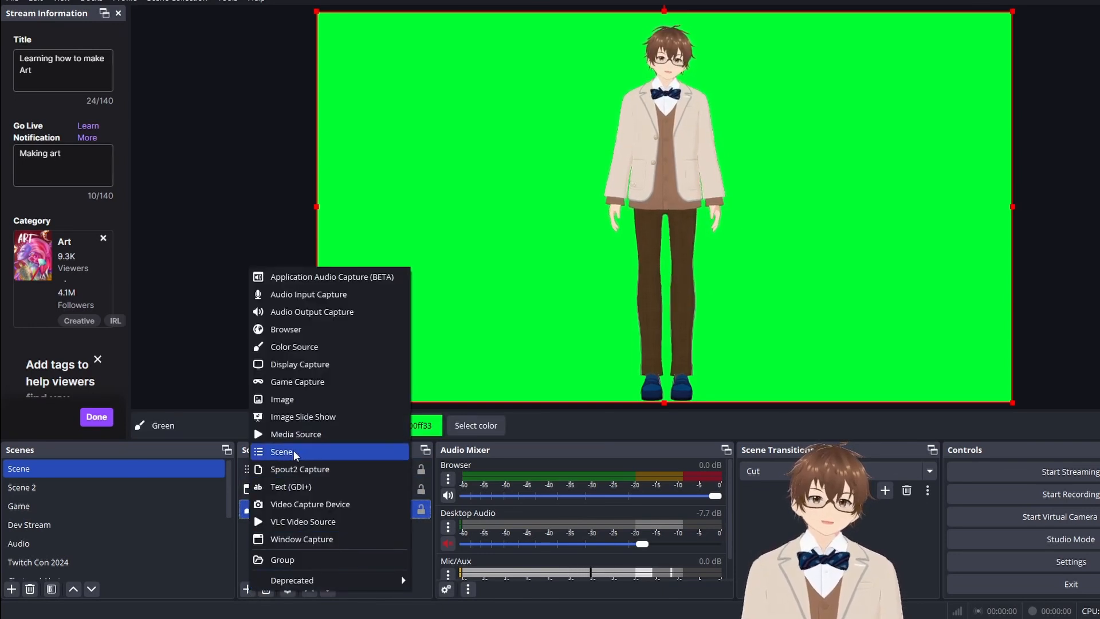
pyautogui.click(213, 302)
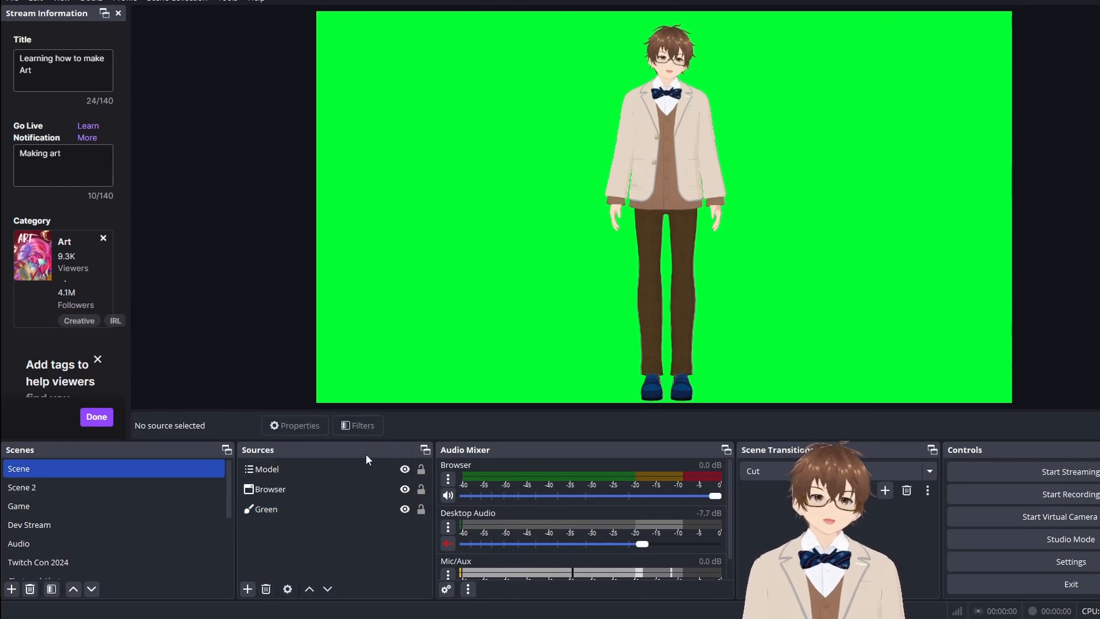
pyautogui.click(329, 508)
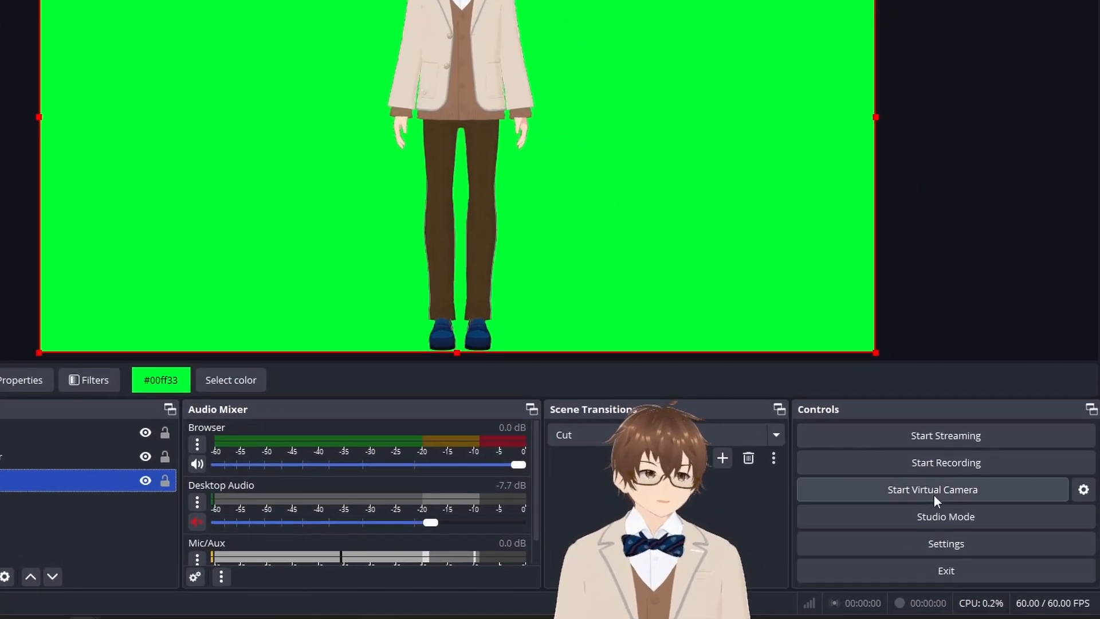
# Step: Configure the virtual camera to output the scene named Scene and start the virtual camera
pyautogui.click(1083, 490)
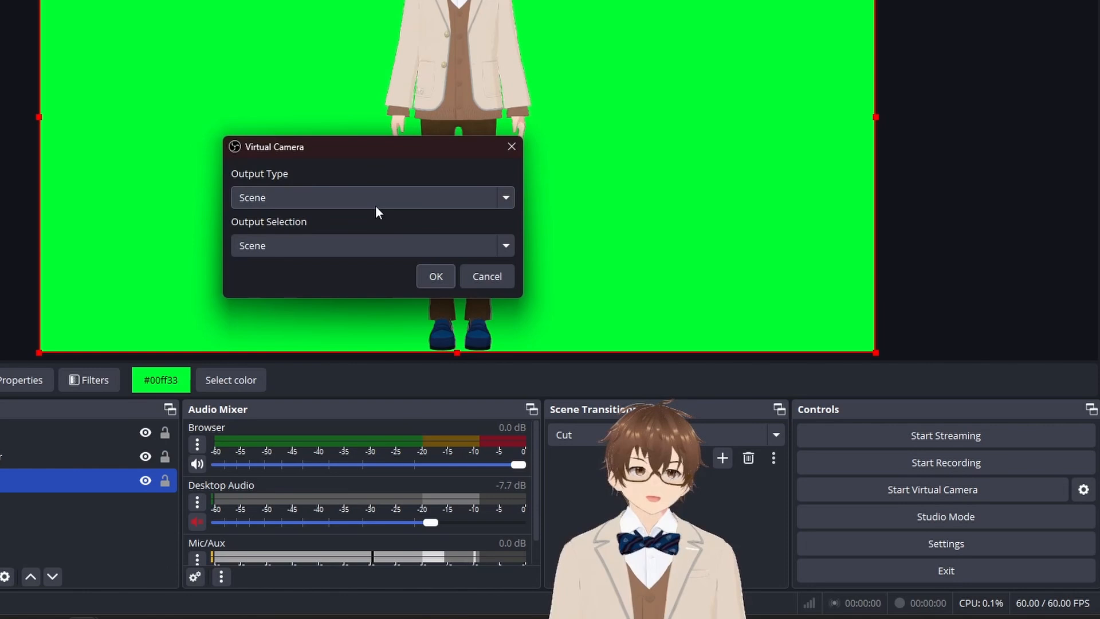
pyautogui.click(347, 202)
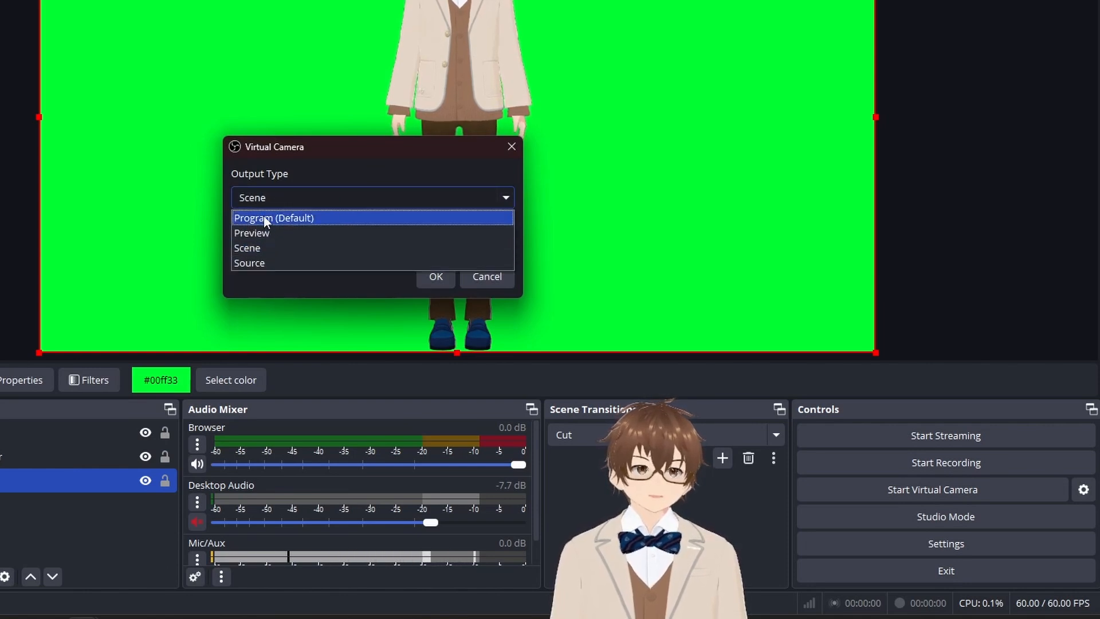
pyautogui.click(277, 247)
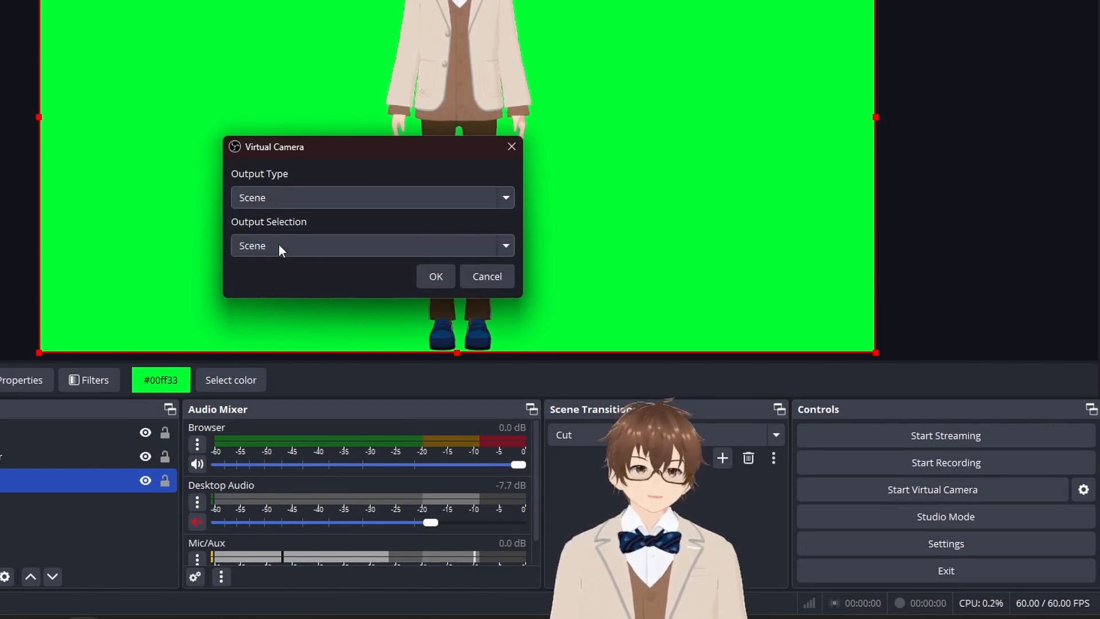
pyautogui.click(435, 281)
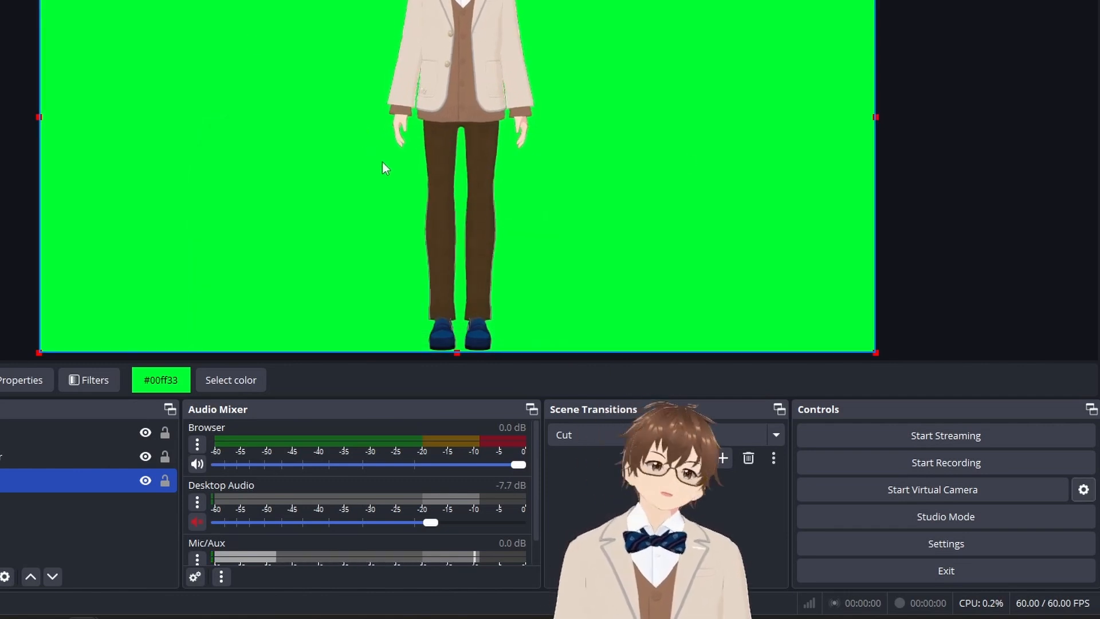
pyautogui.click(913, 487)
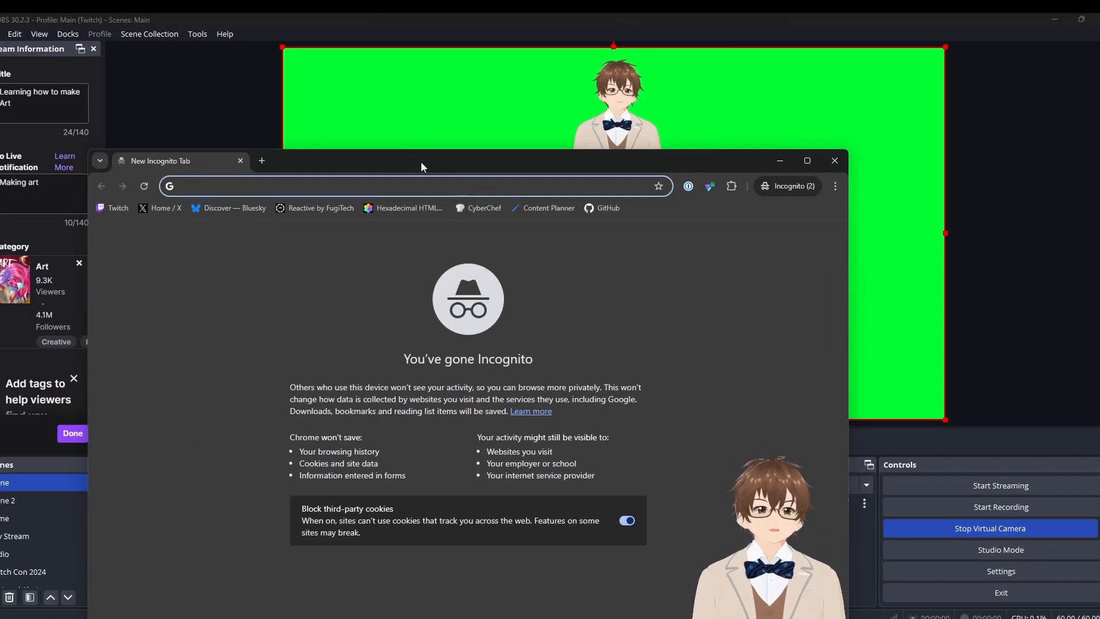
# Step: Switch to an incognito Chrome window, open the VDO.Ninja site and choose to add a camera to OBS
pyautogui.moveTo(422, 159); pyautogui.dragTo(516, 69)
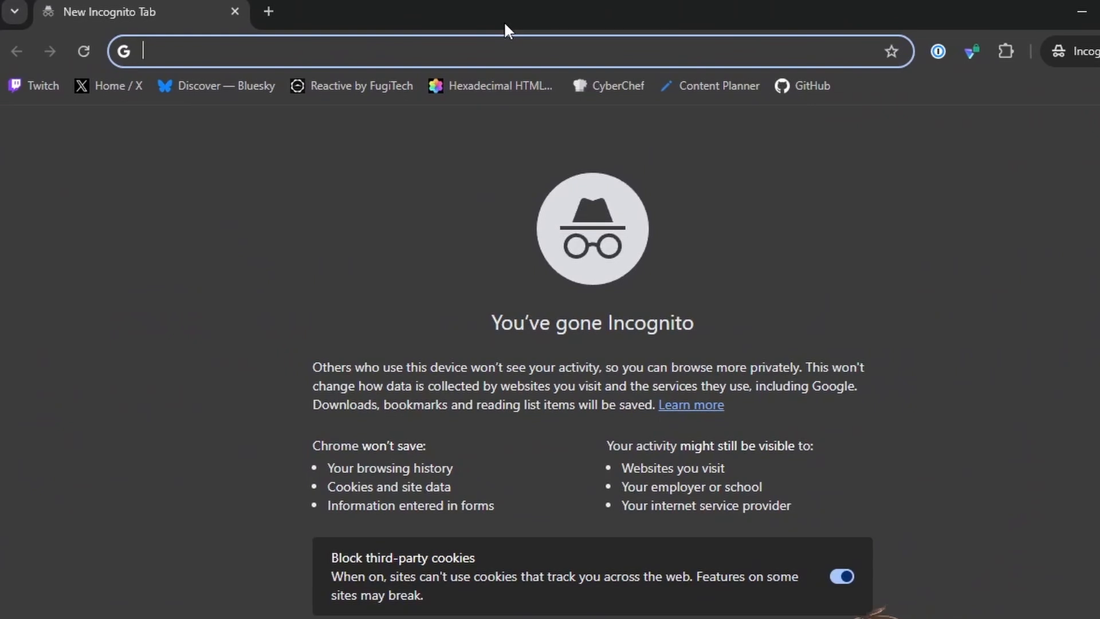
pyautogui.write('vodninj')
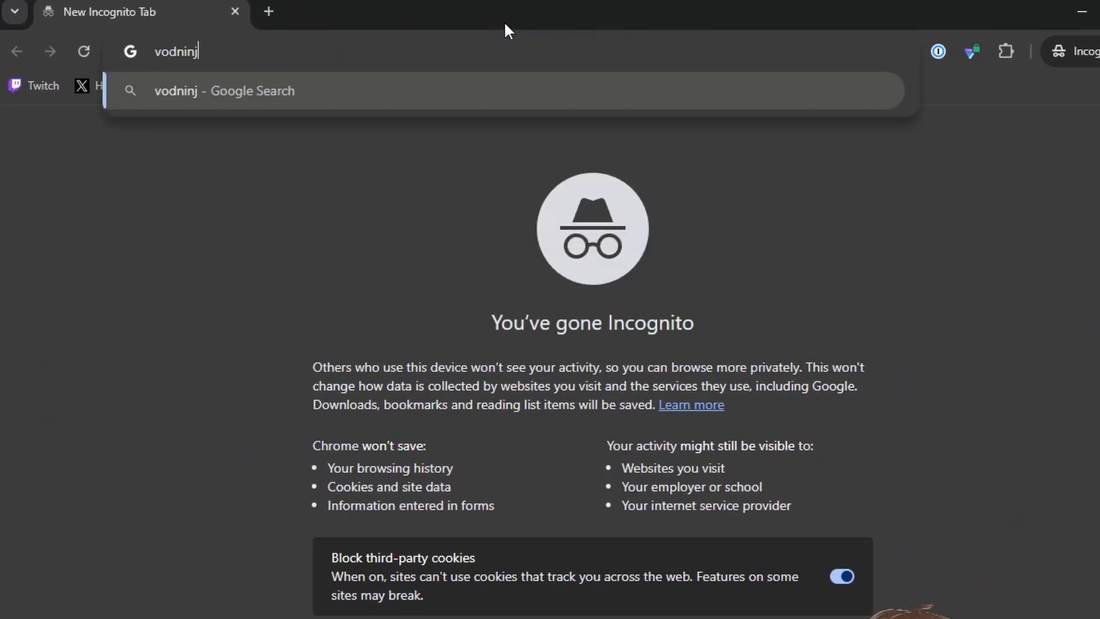
pyautogui.write('a')
pyautogui.press('Return')
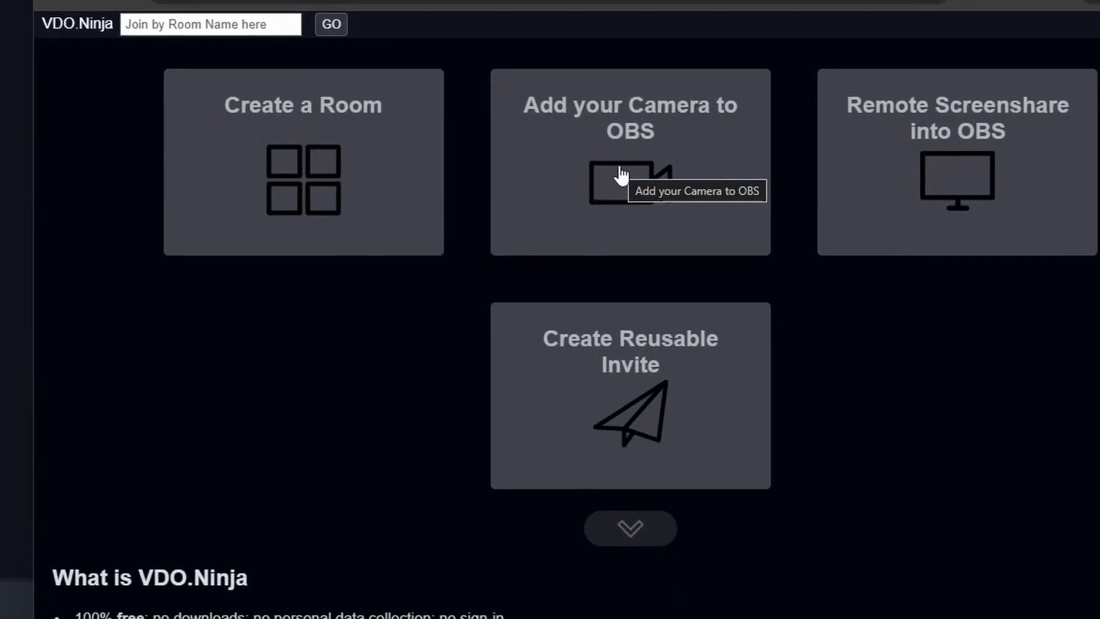
pyautogui.click(633, 152)
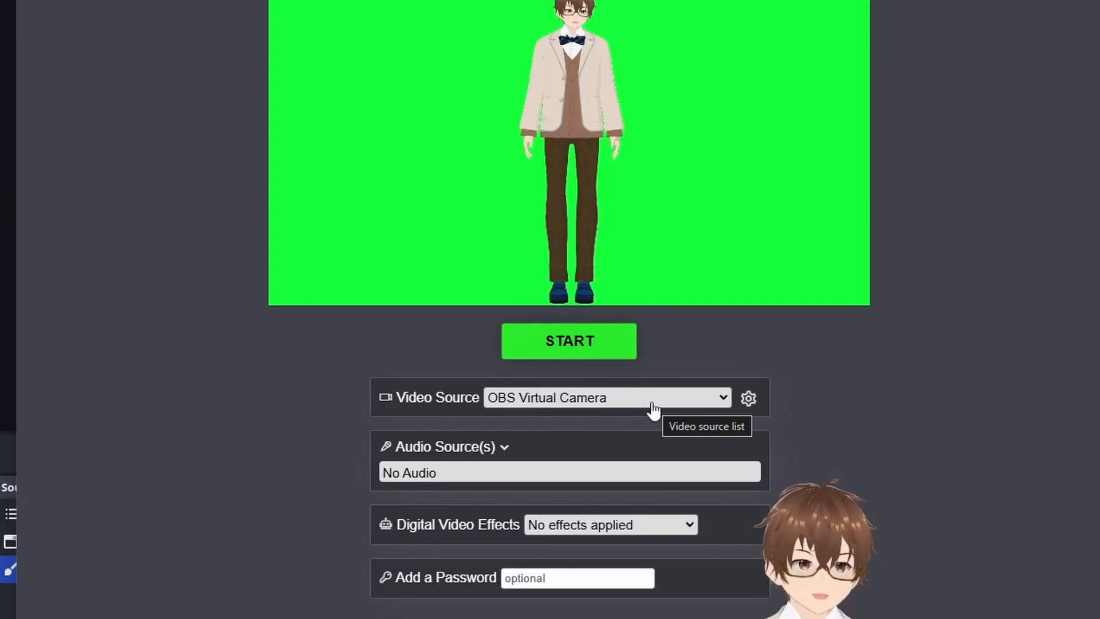
# Step: Try the c922 Pro Stream Webcam as the video source and switch back to OBS Virtual Camera
pyautogui.click(653, 409)
pyautogui.click(586, 441)
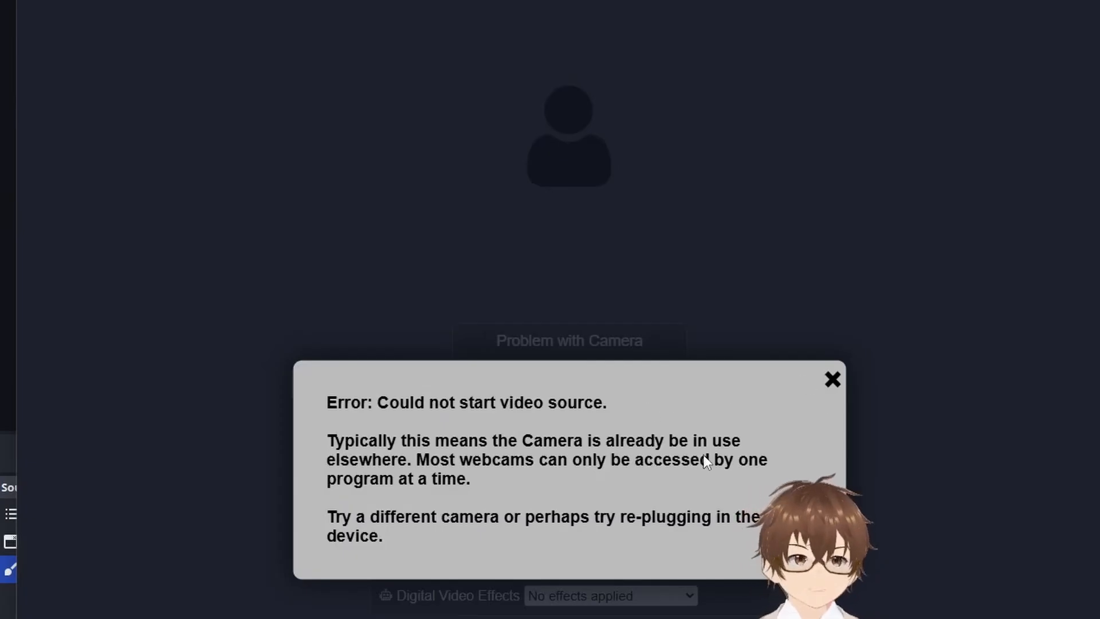
pyautogui.click(833, 380)
pyautogui.click(559, 398)
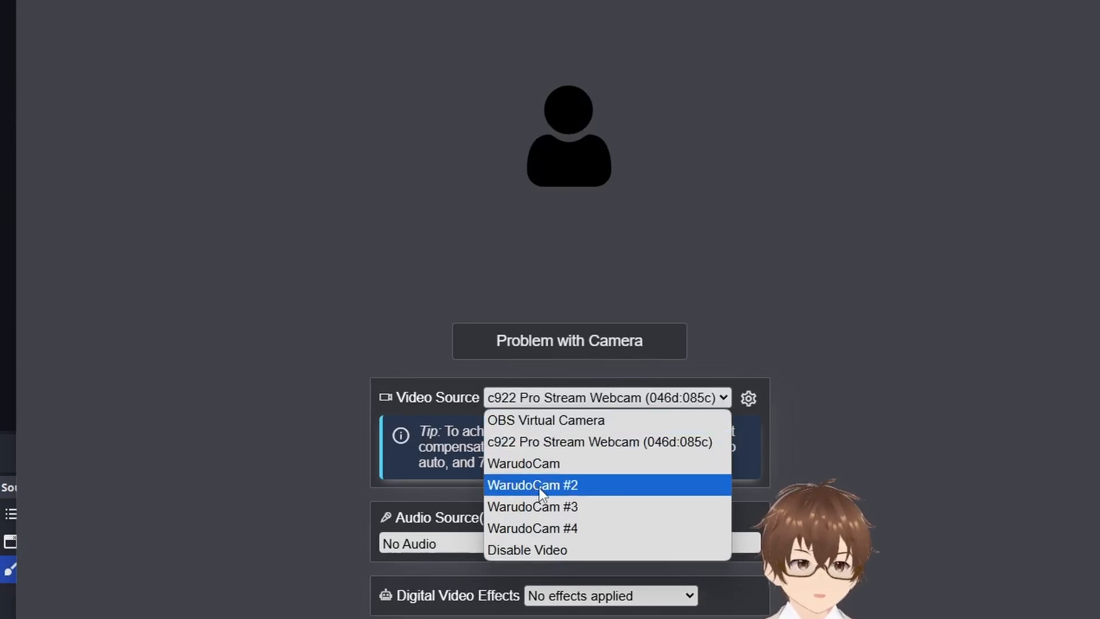
pyautogui.click(532, 425)
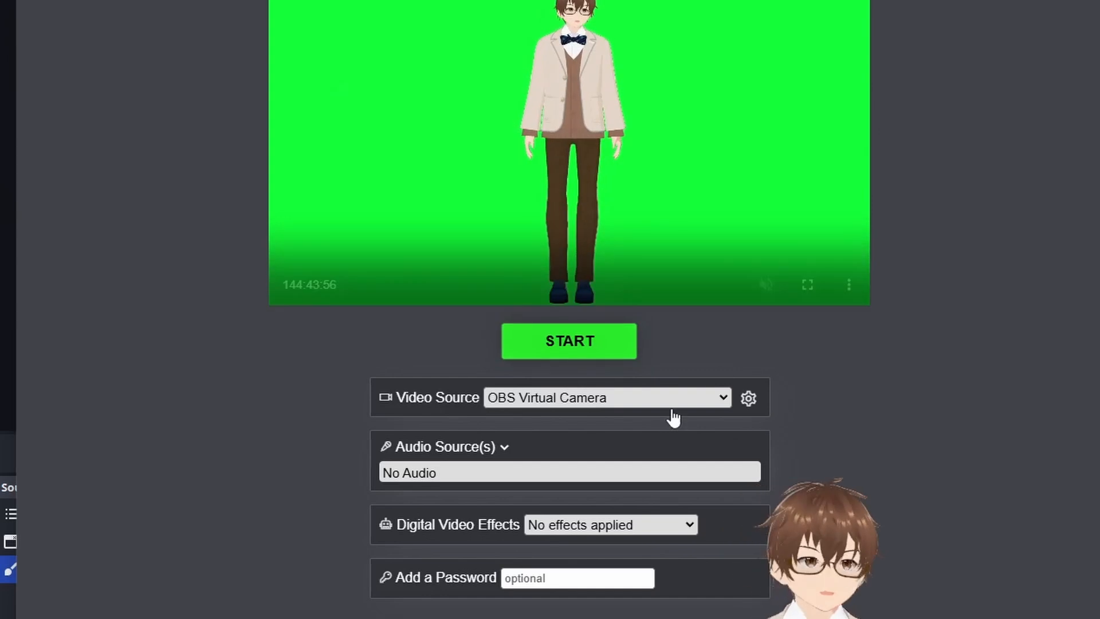
# Step: Review the available audio sources, the video quality options and the optional password field
pyautogui.click(464, 472)
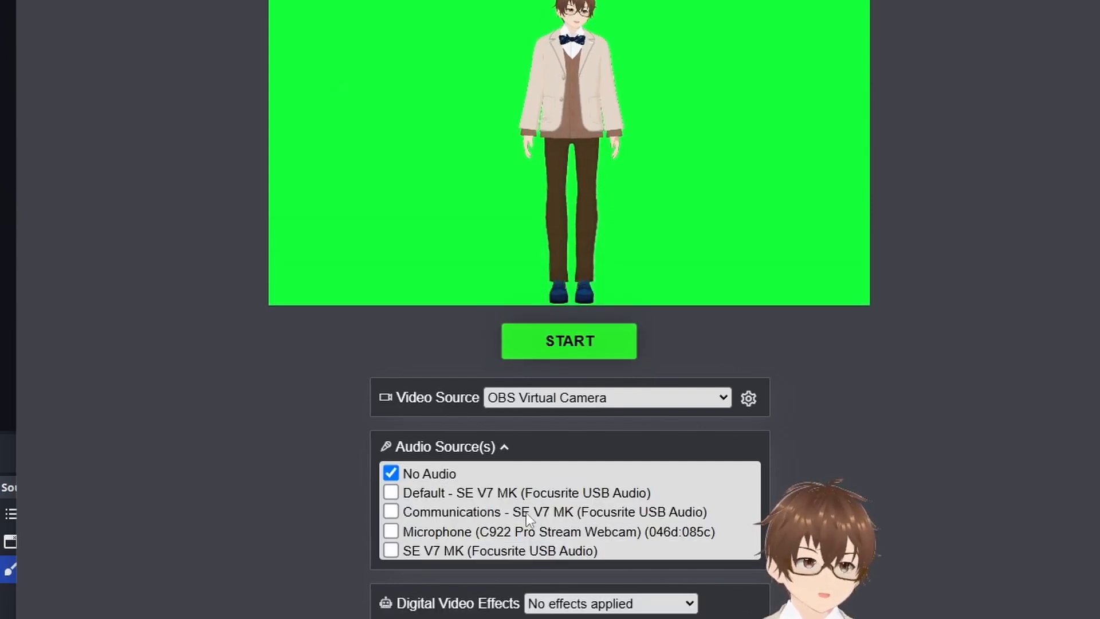
pyautogui.click(457, 453)
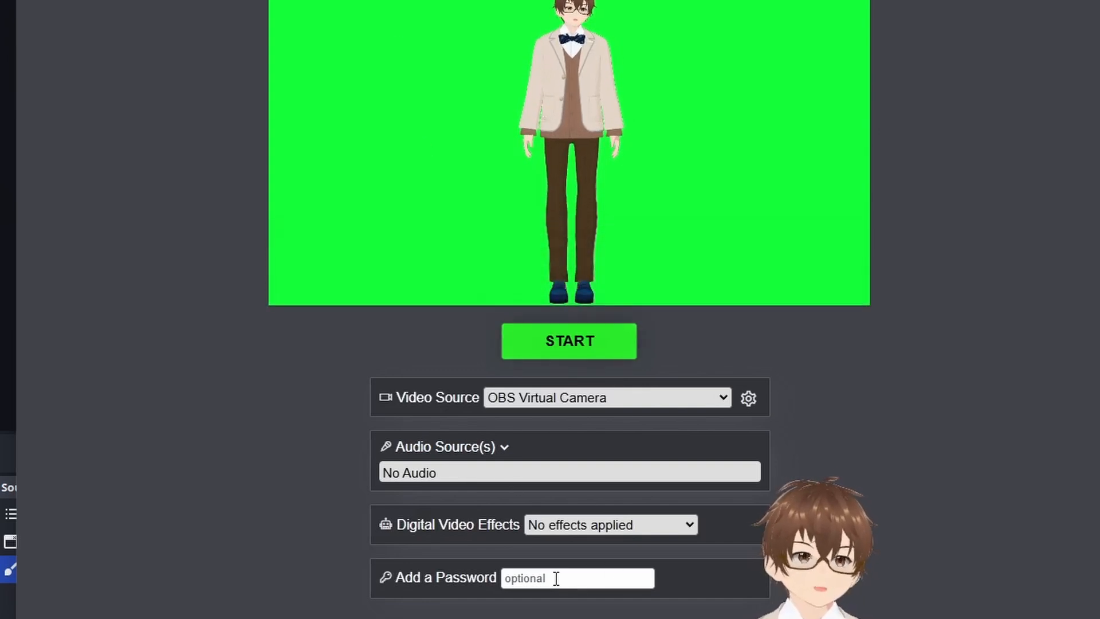
pyautogui.click(749, 397)
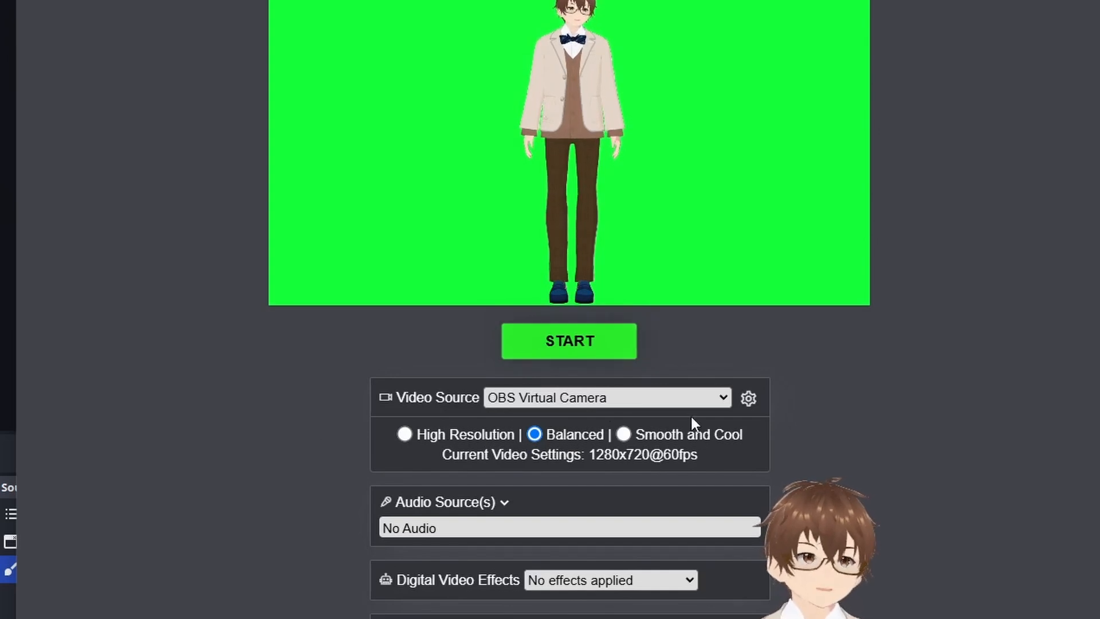
pyautogui.click(749, 397)
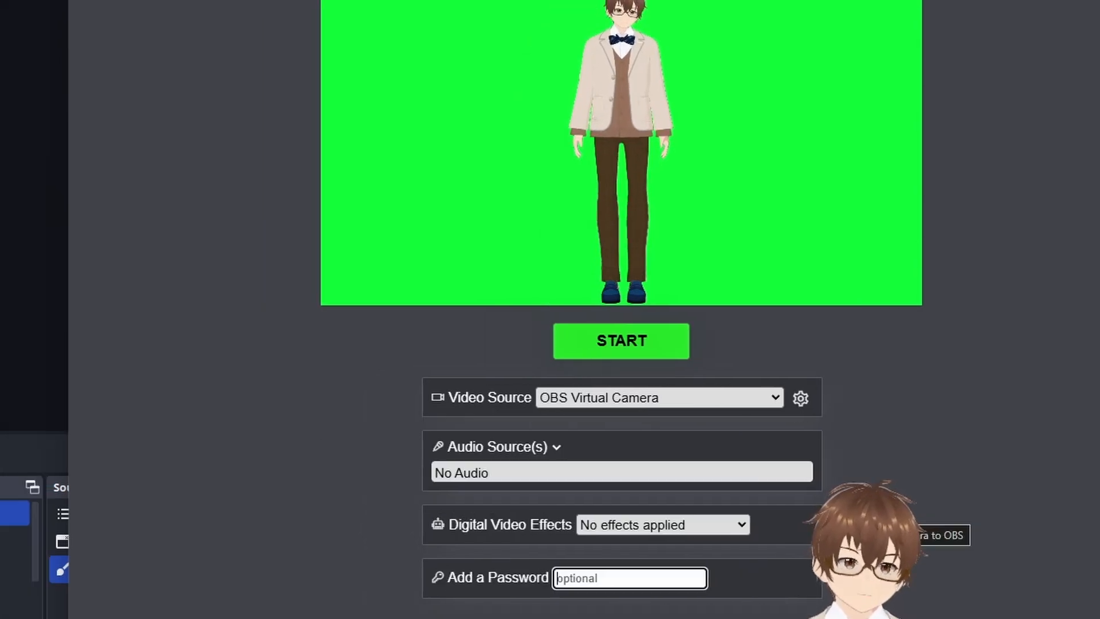
pyautogui.click(616, 588)
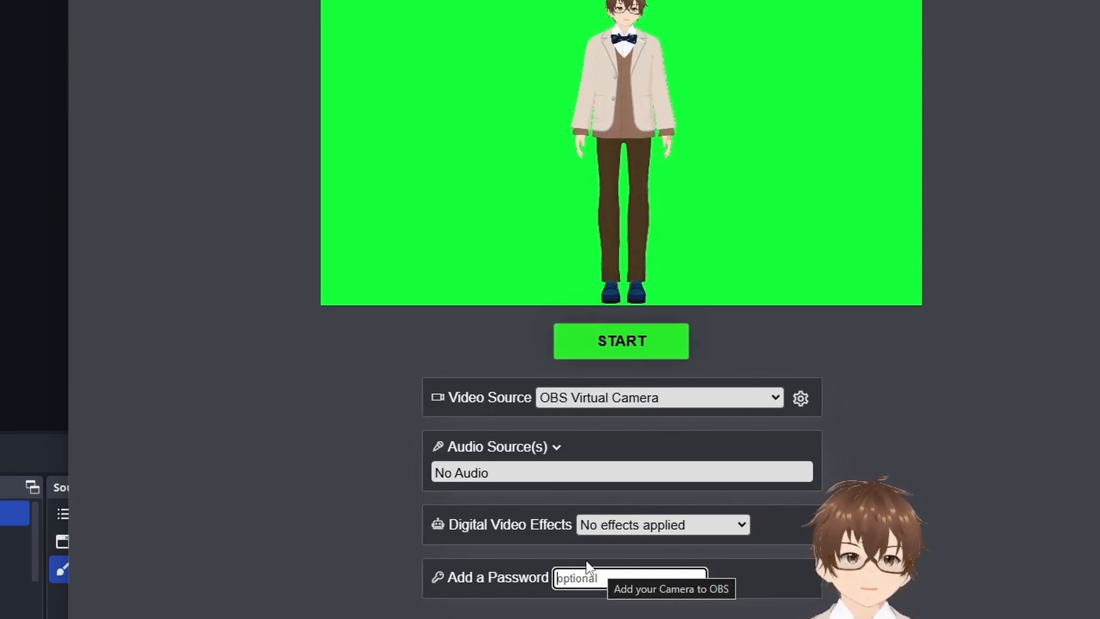
# Step: Start streaming the OBS Virtual Camera feed and copy the generated view link for the OBS browser source
pyautogui.scroll(1, 630, 353)
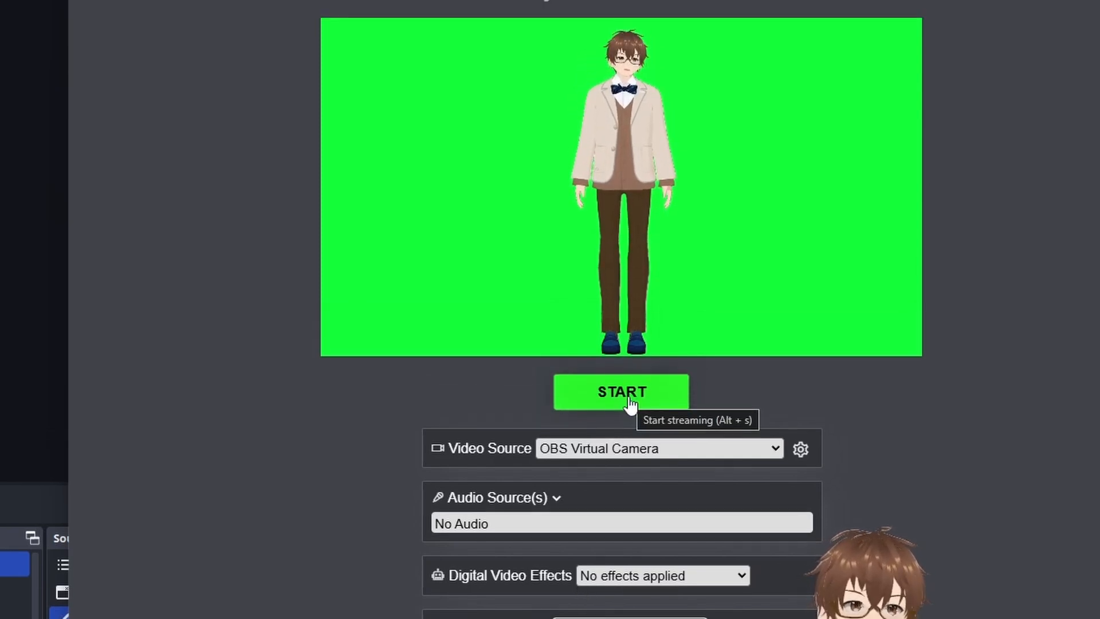
pyautogui.click(630, 389)
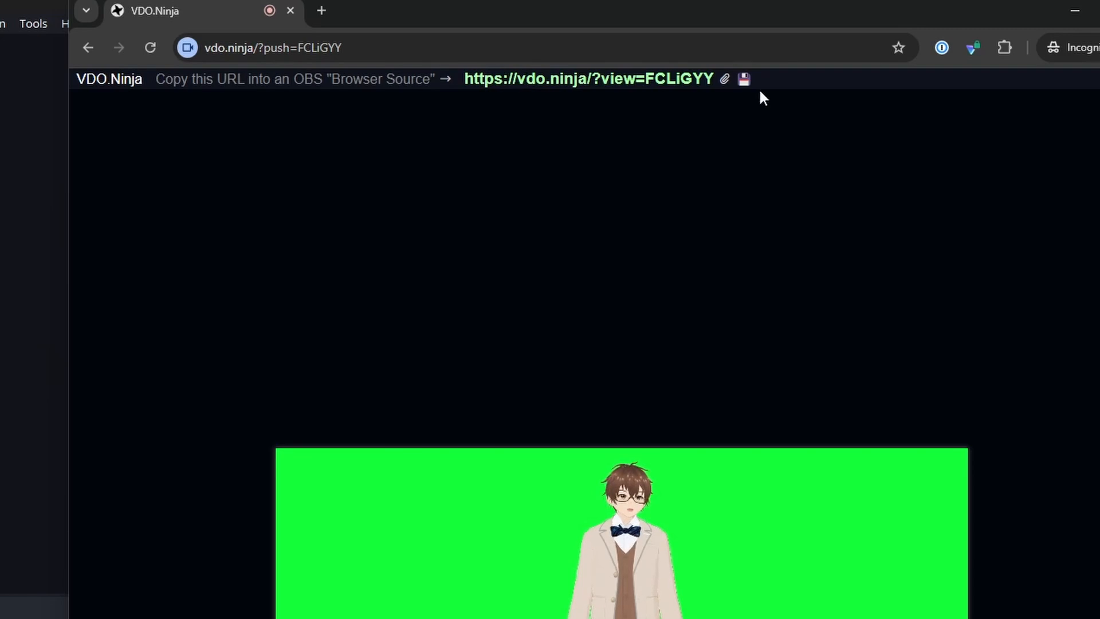
pyautogui.click(725, 80)
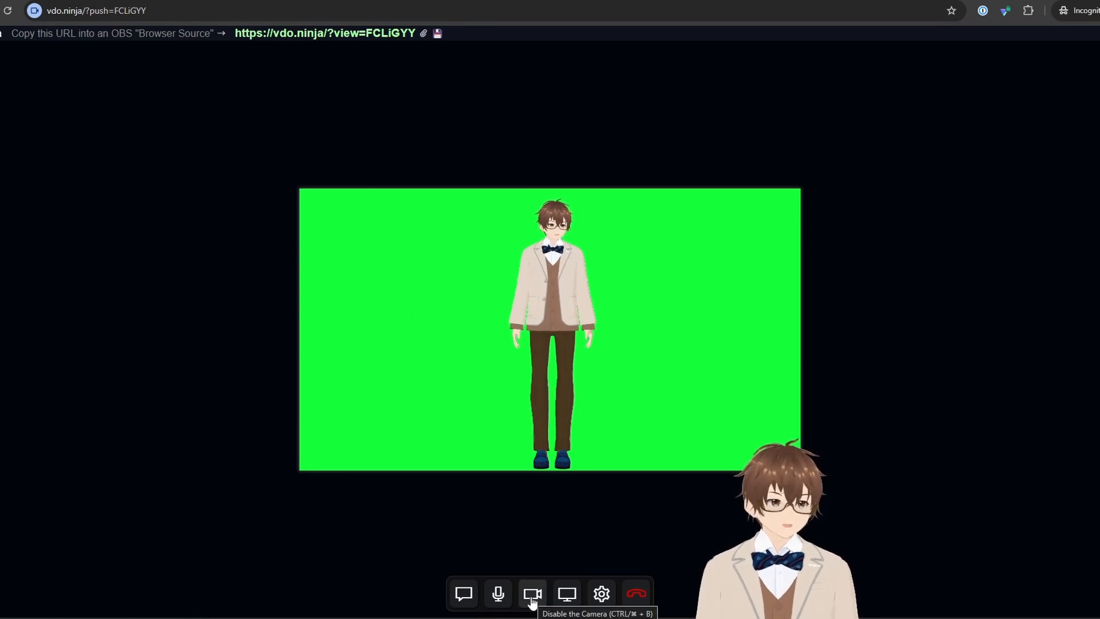
# Step: Lower the camera's frame rate in the VDO.Ninja video settings
pyautogui.click(601, 595)
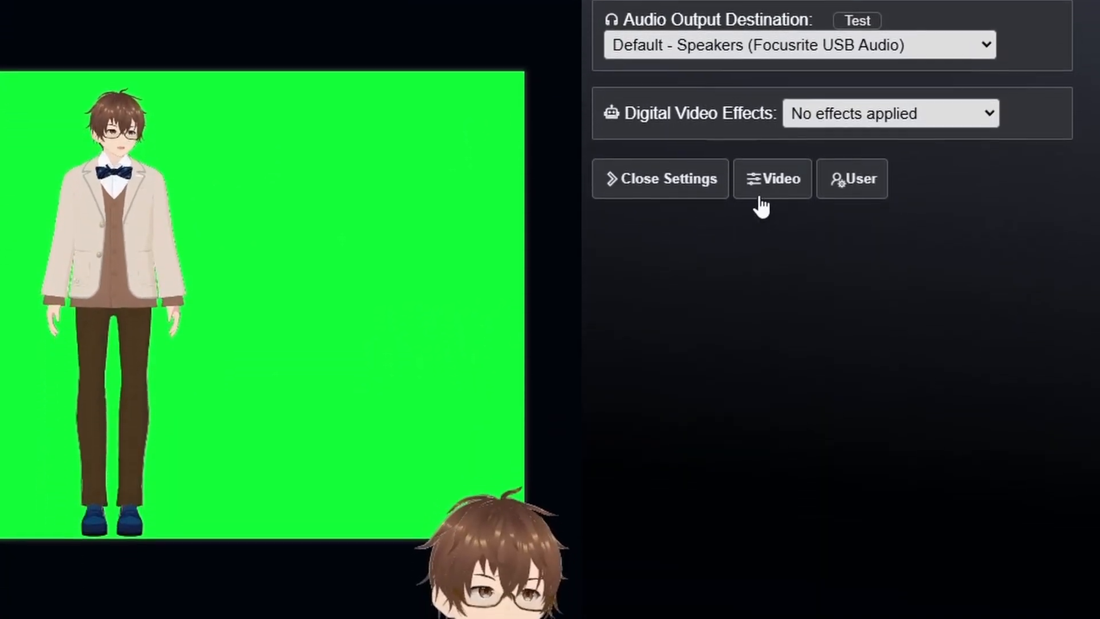
pyautogui.click(768, 143)
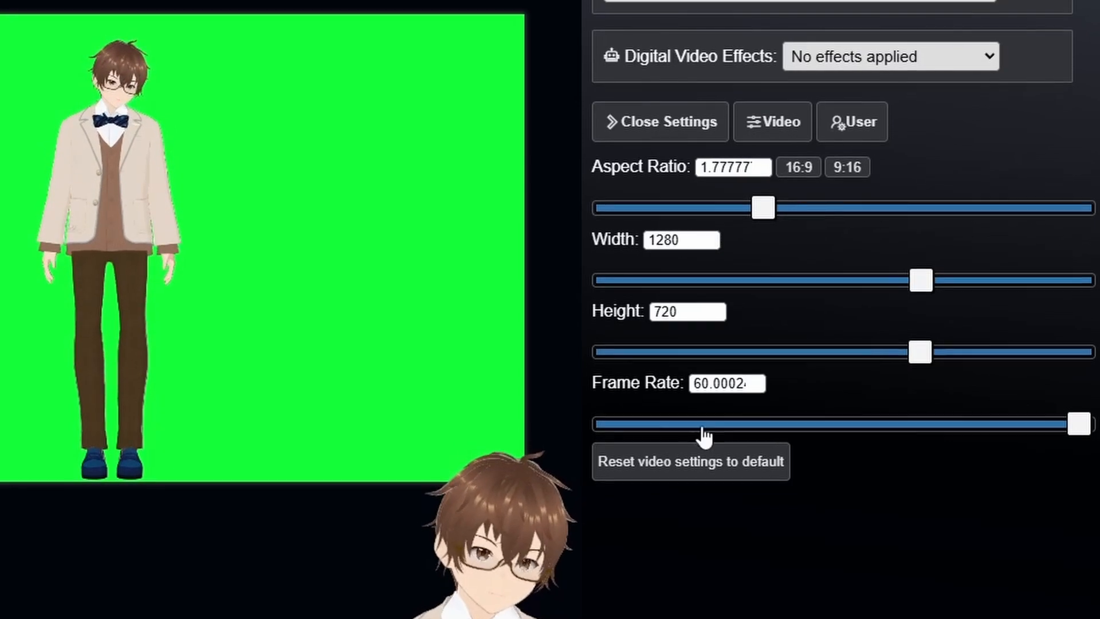
pyautogui.moveTo(1080, 425); pyautogui.dragTo(847, 432)
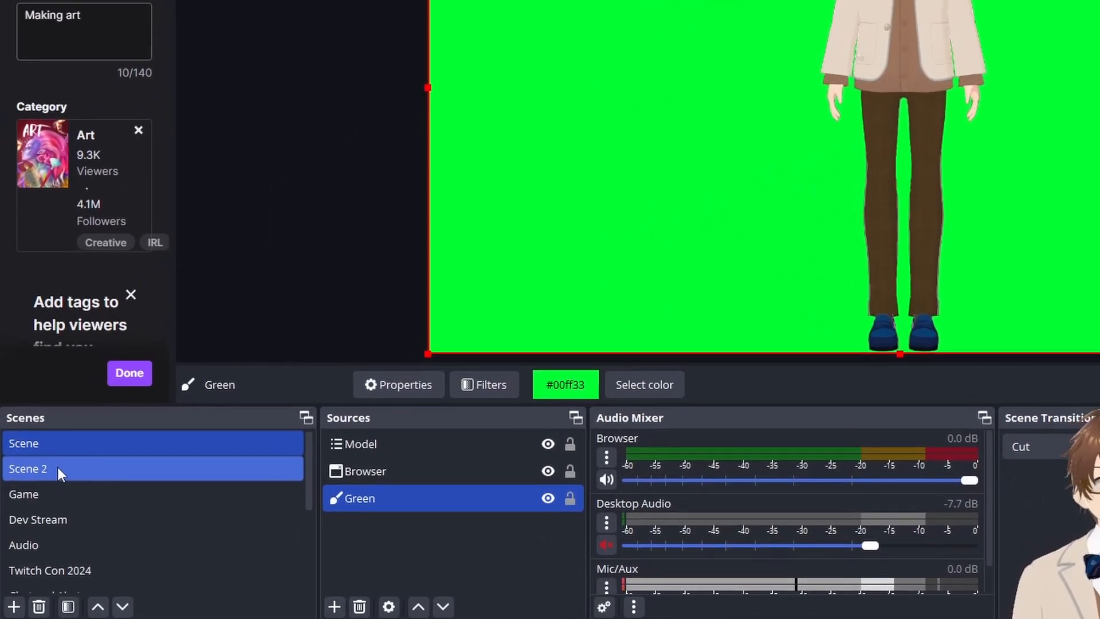
# Step: Switch to OBS and add a new browser source named "test VOD" to Scene 2
pyautogui.click(55, 469)
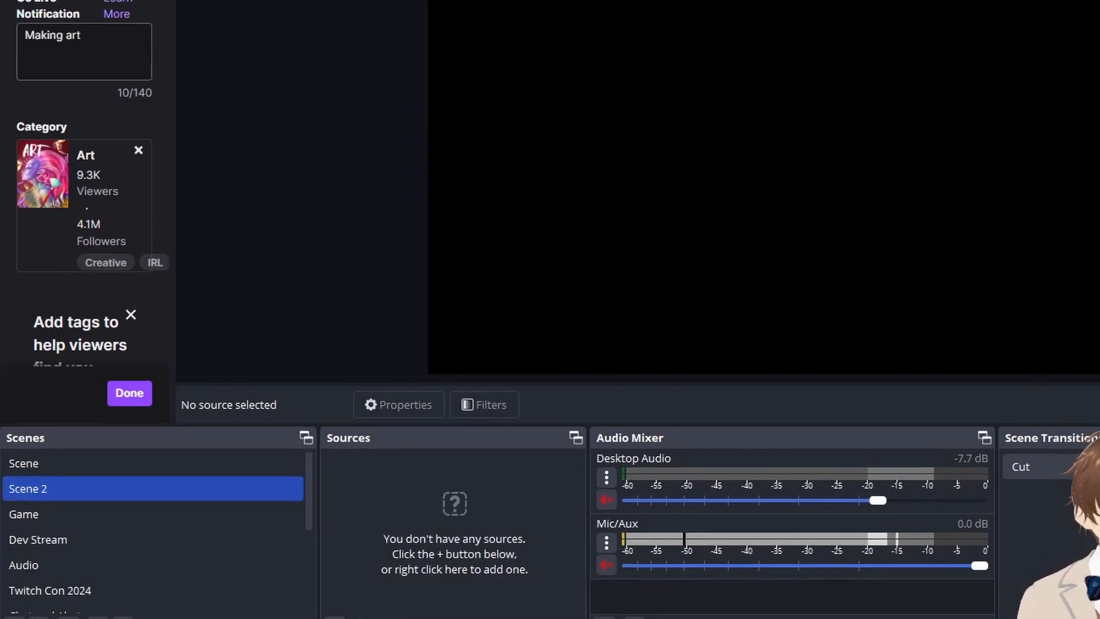
pyautogui.click(337, 616)
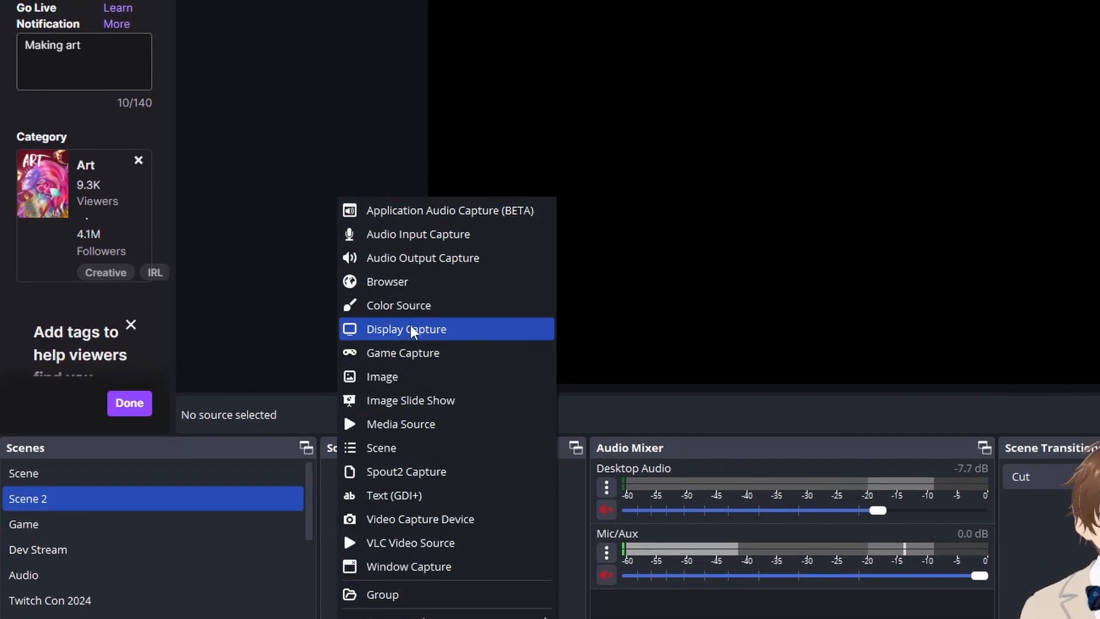
pyautogui.click(401, 291)
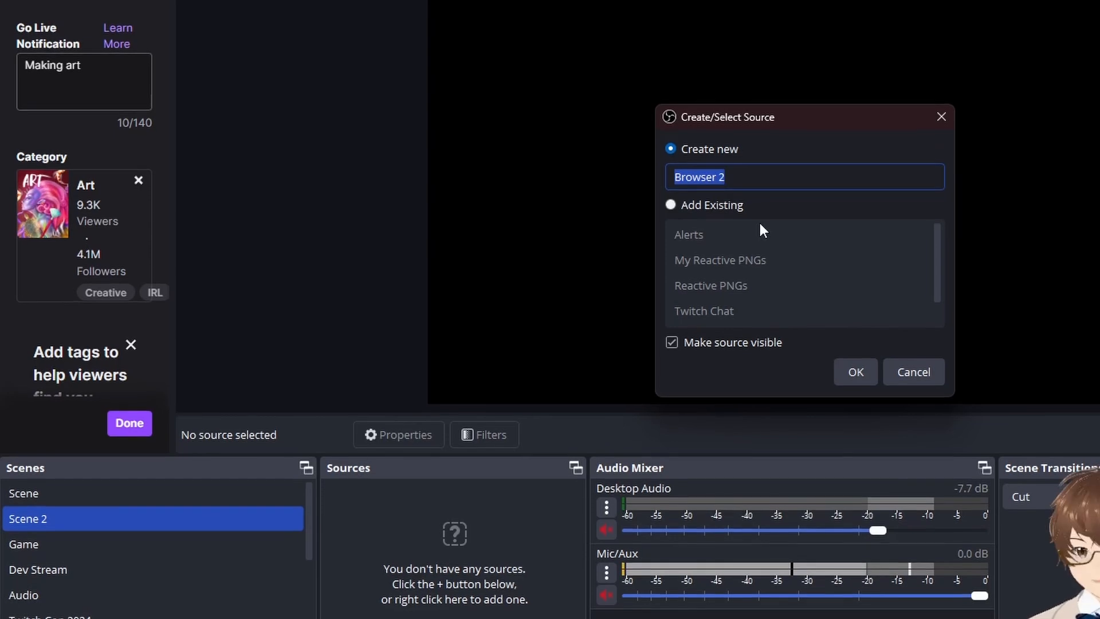
pyautogui.write('test VOD')
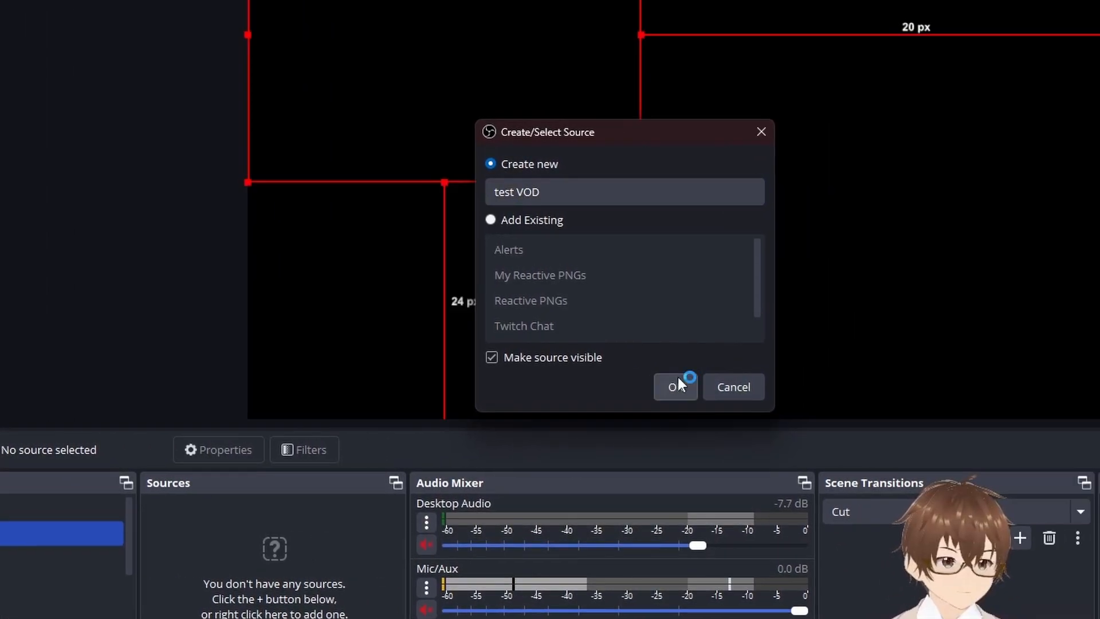
pyautogui.click(856, 379)
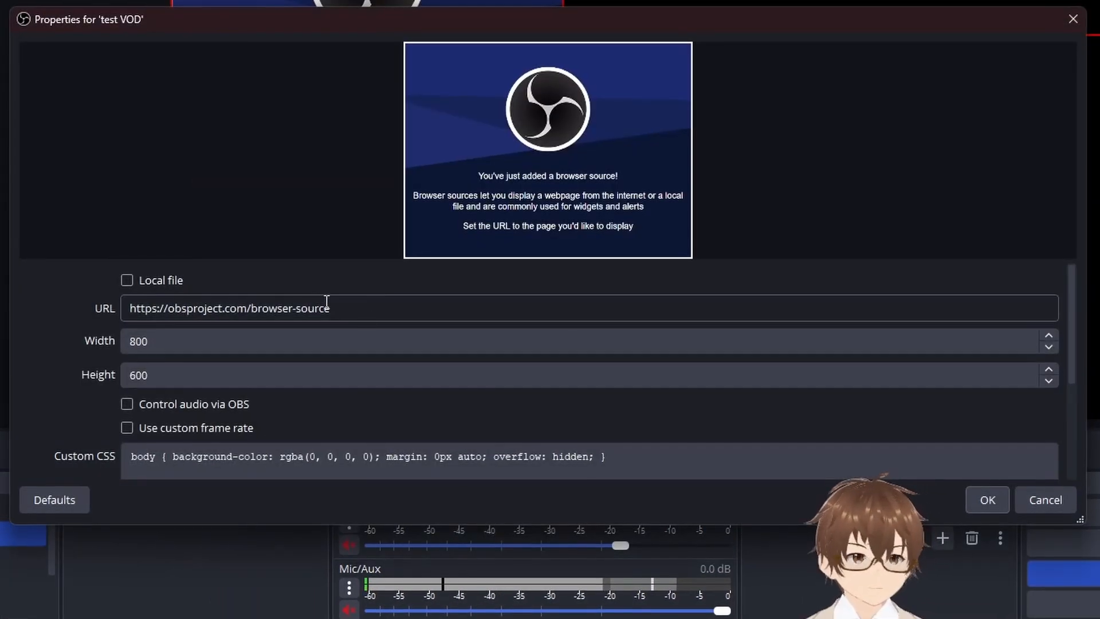
# Step: Set the test VOD browser source's URL to the copied VDO.Ninja view link and its size to 1280 by 720
pyautogui.moveTo(332, 309); pyautogui.dragTo(88, 293)
pyautogui.hotkey('ctrl', 'v')
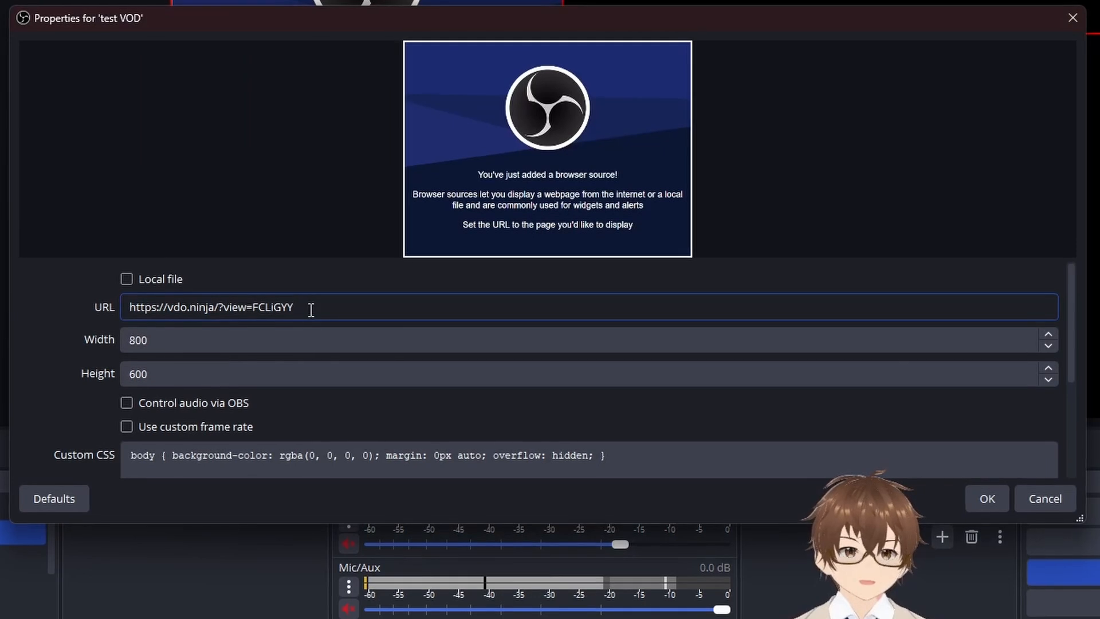
pyautogui.click(172, 339)
pyautogui.moveTo(151, 345); pyautogui.dragTo(42, 338)
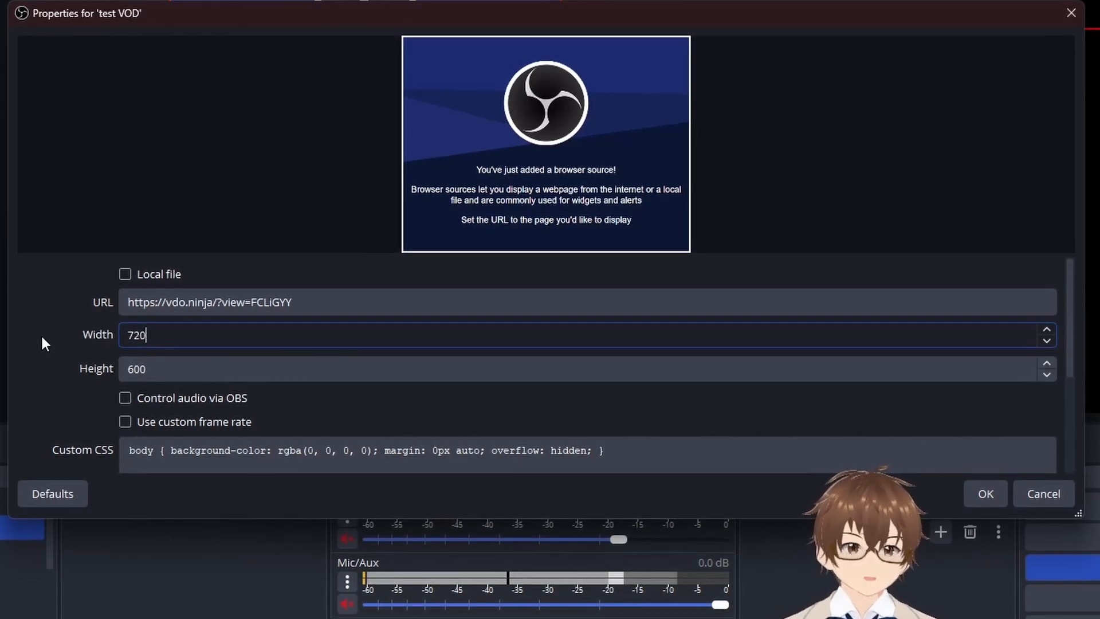
pyautogui.moveTo(155, 334); pyautogui.dragTo(1, 332)
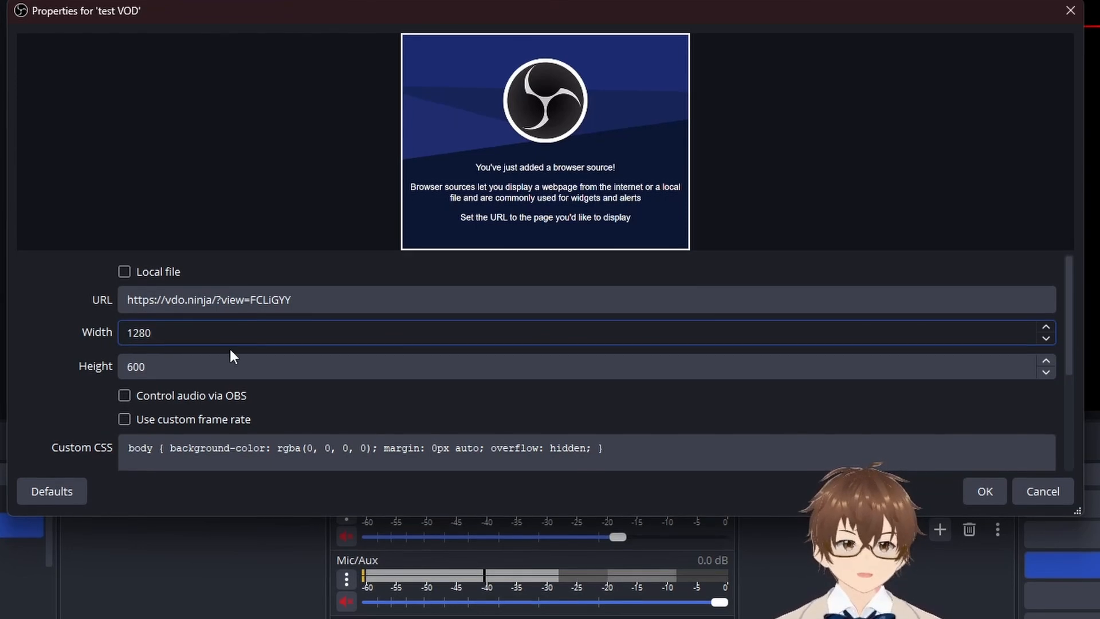
pyautogui.moveTo(171, 367); pyautogui.dragTo(3, 388)
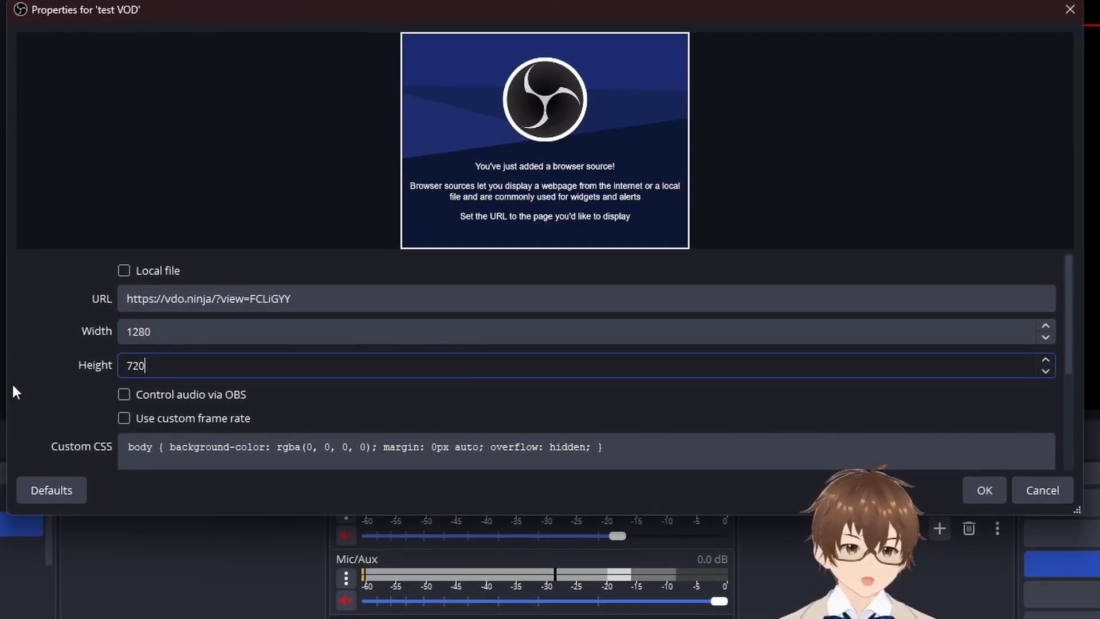
pyautogui.scroll(-3, 273, 400)
pyautogui.scroll(3, 321, 406)
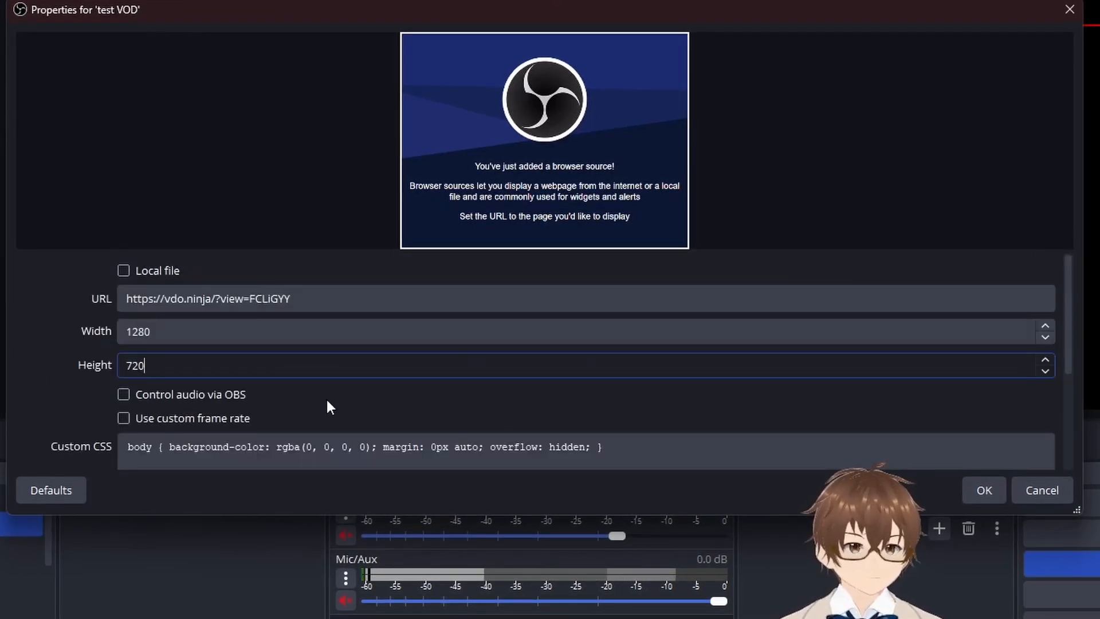
pyautogui.click(991, 491)
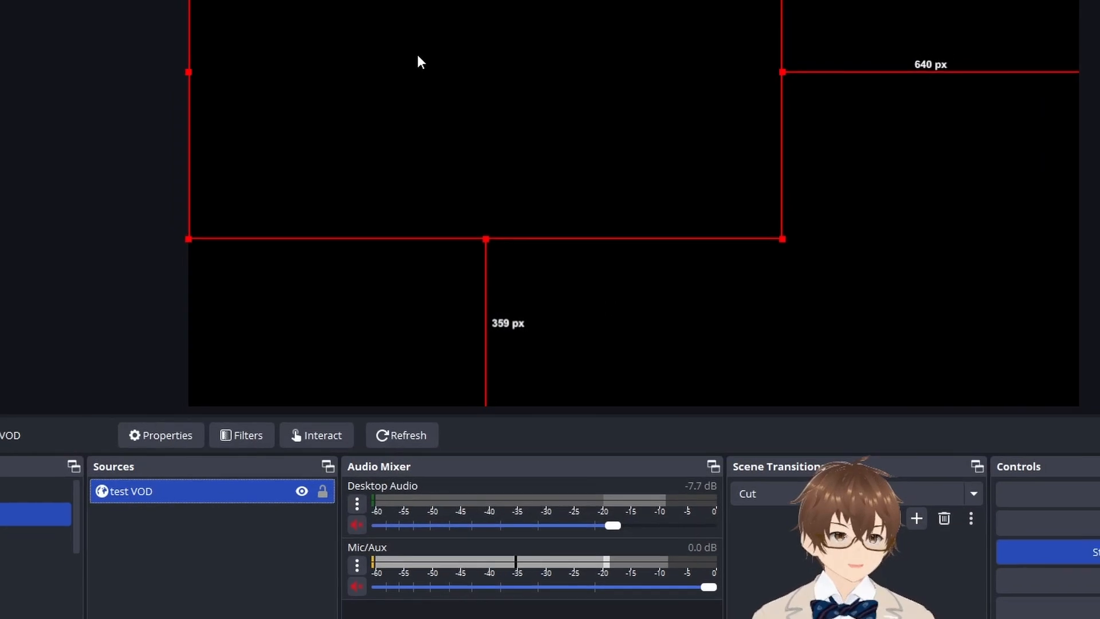
# Step: Add a Chroma Key filter to test VOD with Green as the key color type, and move the source near the canvas centre
pyautogui.moveTo(418, 59); pyautogui.dragTo(688, 233)
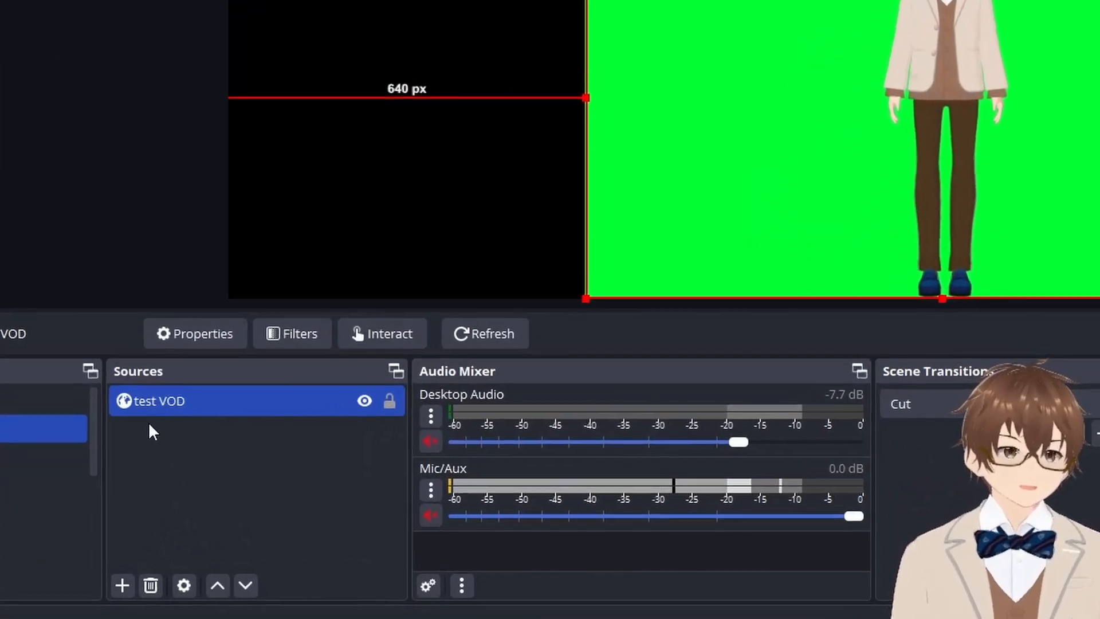
pyautogui.rightClick(147, 402)
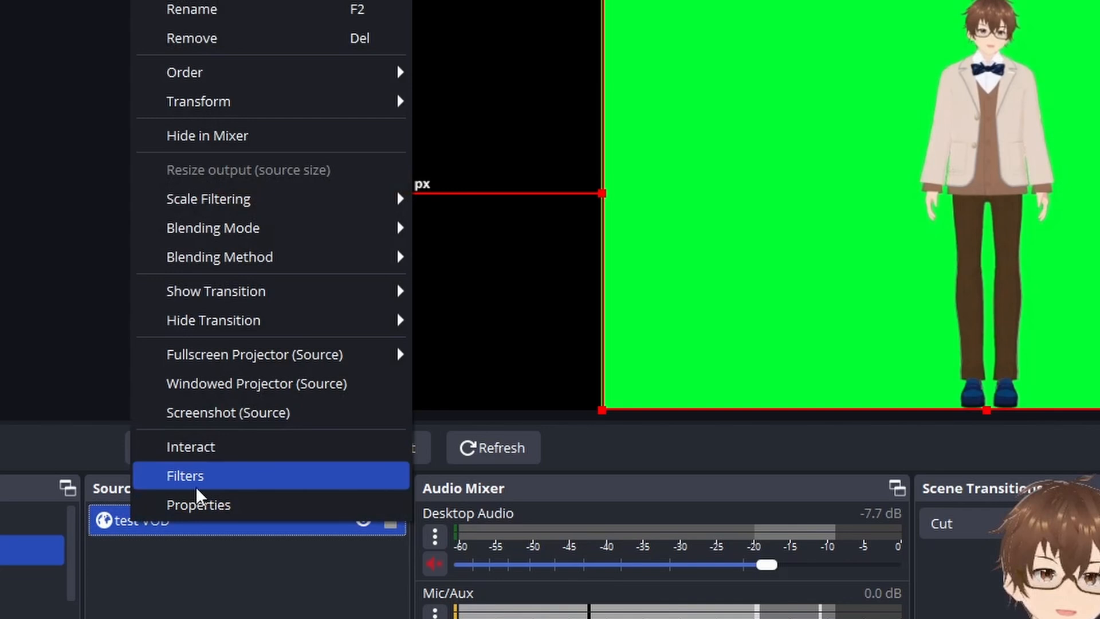
pyautogui.click(197, 489)
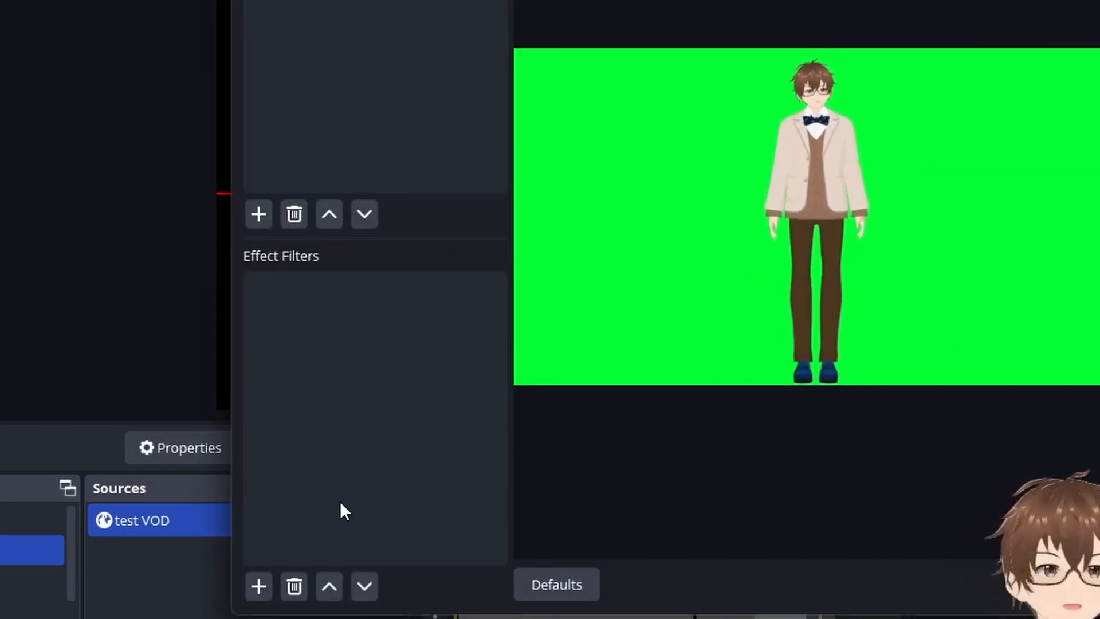
pyautogui.click(256, 590)
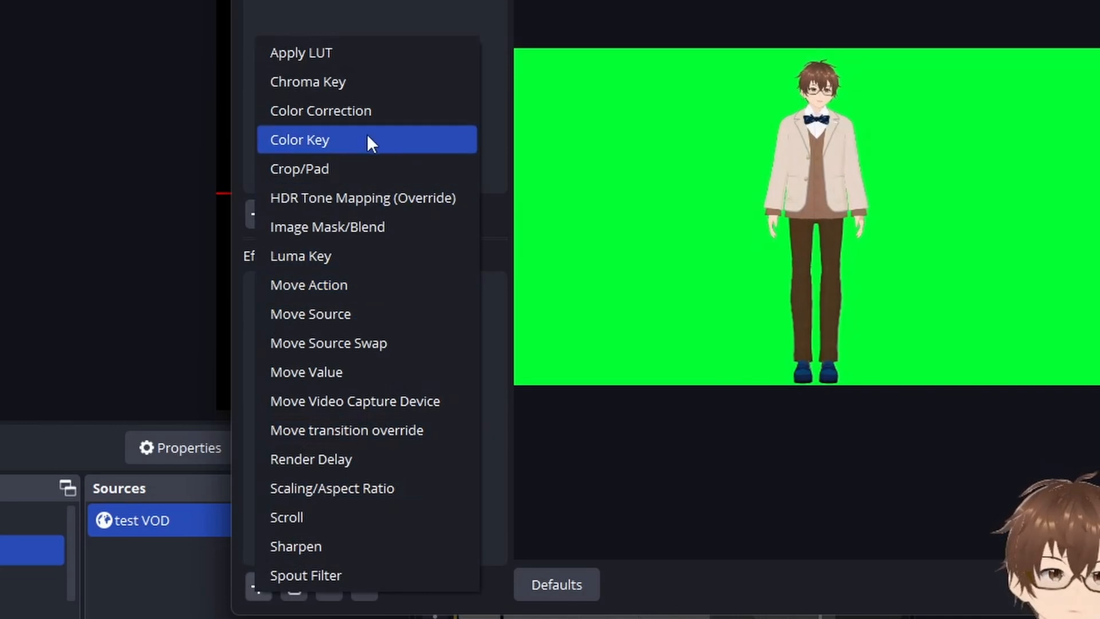
pyautogui.click(321, 83)
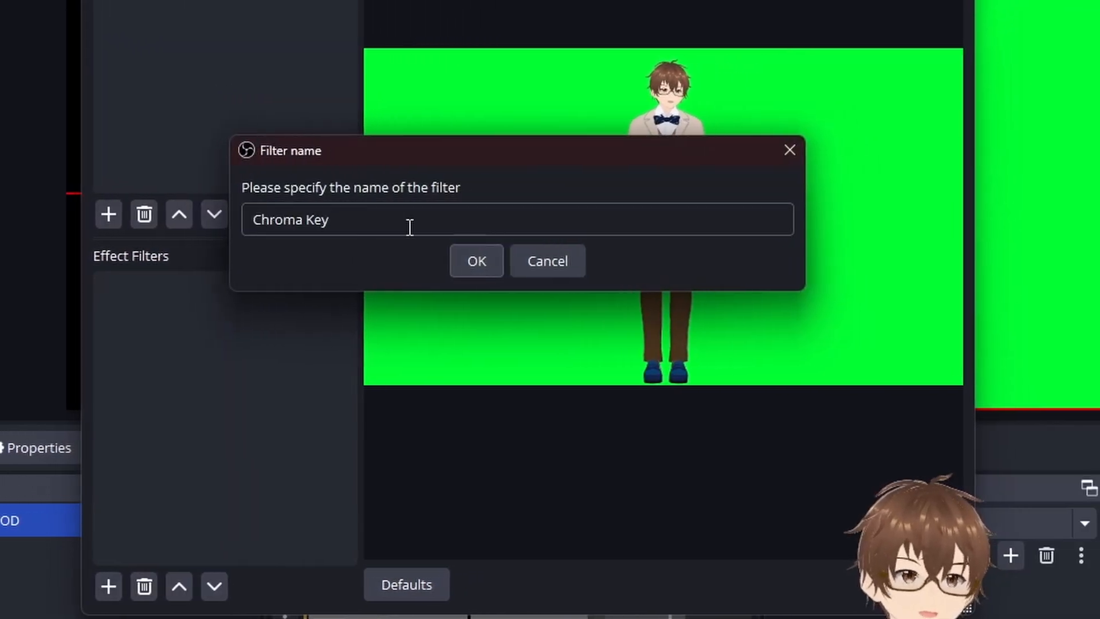
pyautogui.click(478, 259)
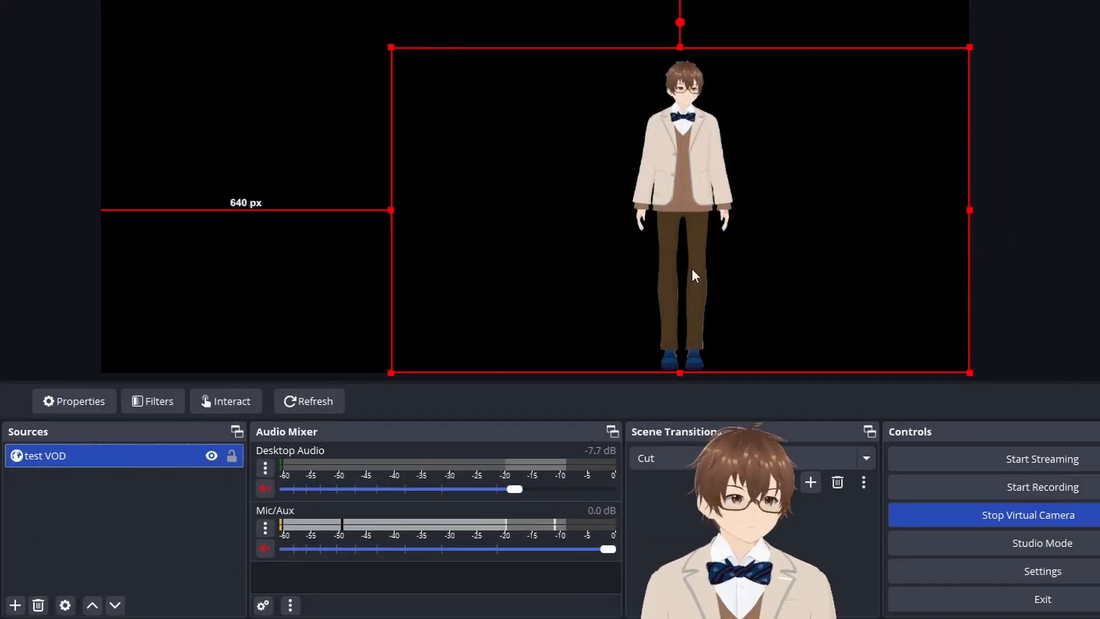
pyautogui.moveTo(695, 275); pyautogui.dragTo(524, 121)
# Step: Add the existing 711Desk.png image source to Scene 2 and raise it to about 174 px above the canvas's lower edge
pyautogui.click(16, 605)
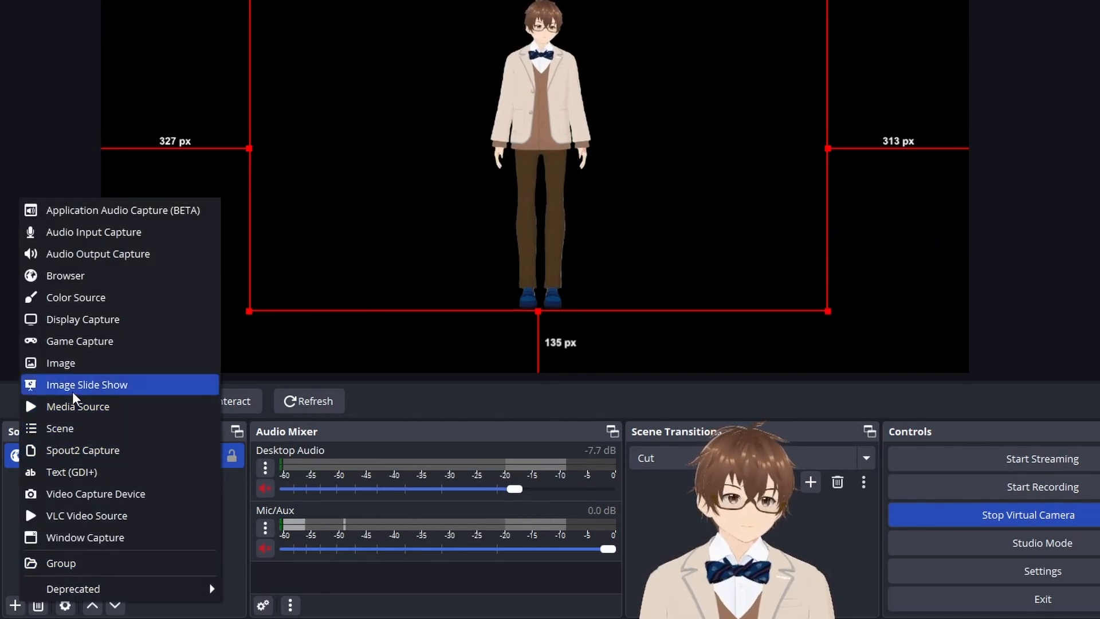
pyautogui.click(88, 363)
pyautogui.click(372, 190)
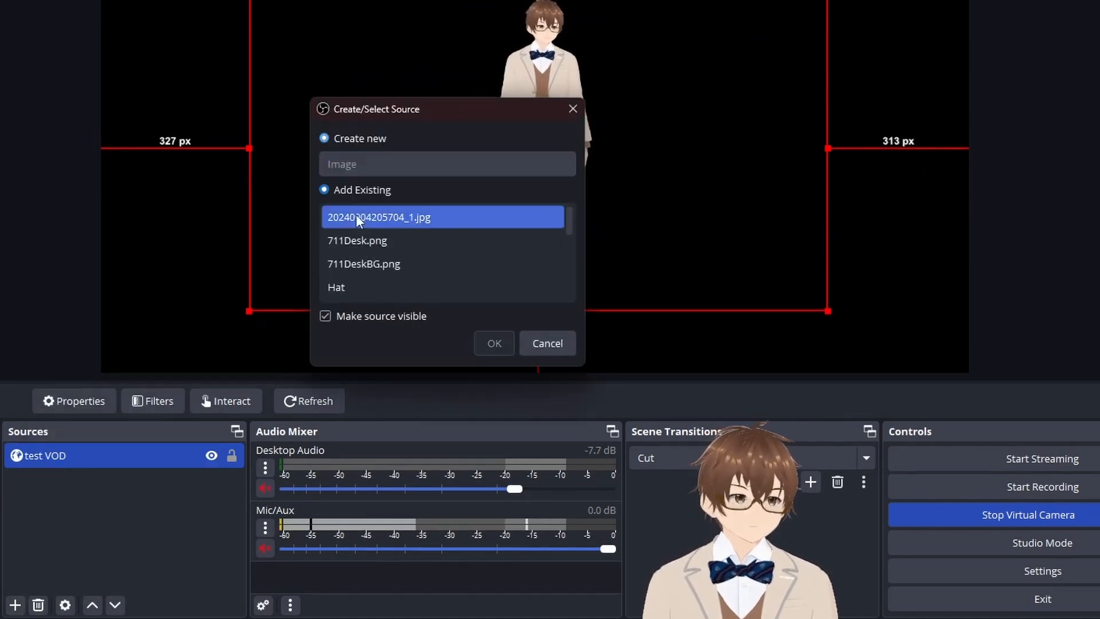
pyautogui.click(354, 235)
pyautogui.click(505, 348)
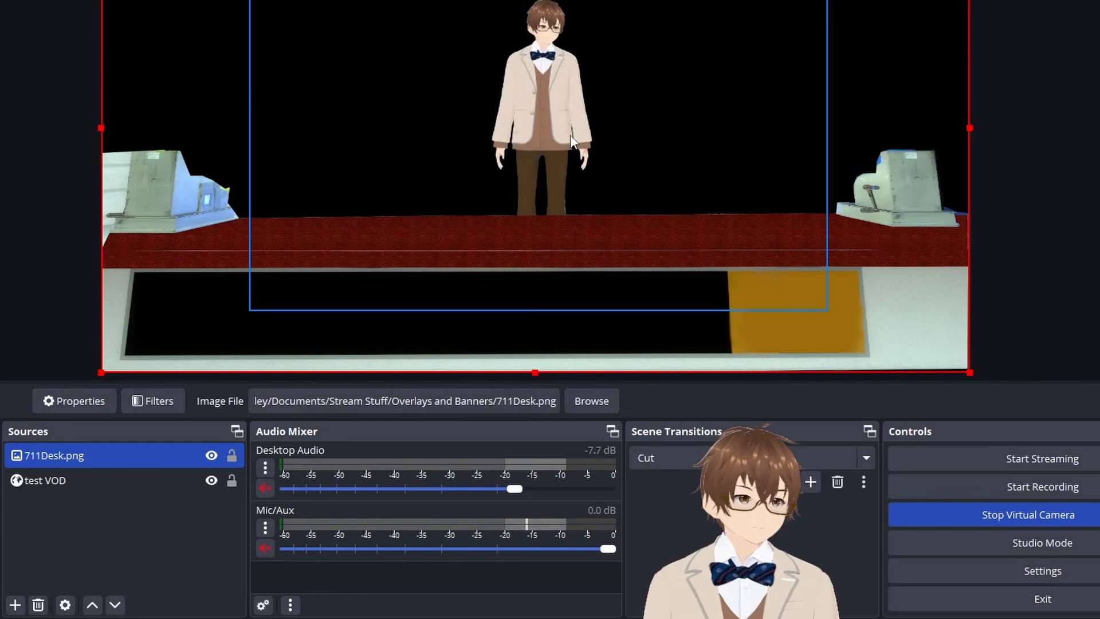
pyautogui.moveTo(566, 179); pyautogui.dragTo(564, 51)
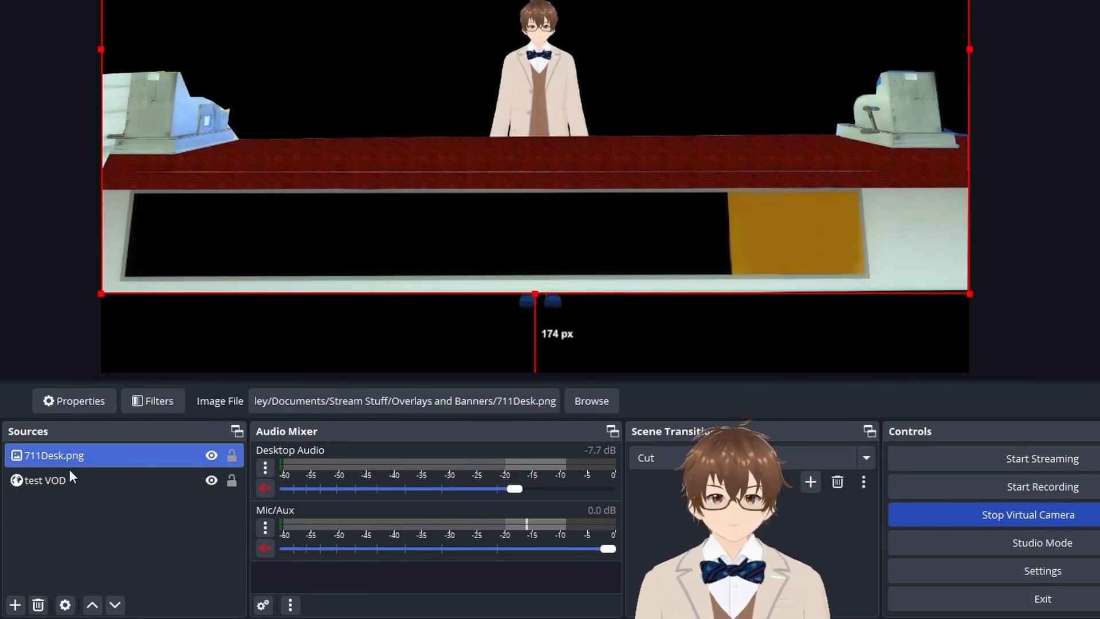
# Step: Order 711Desk.png beneath test VOD and shift the desk image toward the left side of the canvas
pyautogui.moveTo(70, 465); pyautogui.dragTo(68, 481)
pyautogui.moveTo(600, 49); pyautogui.dragTo(563, 16)
pyautogui.moveTo(681, 37); pyautogui.dragTo(639, 72)
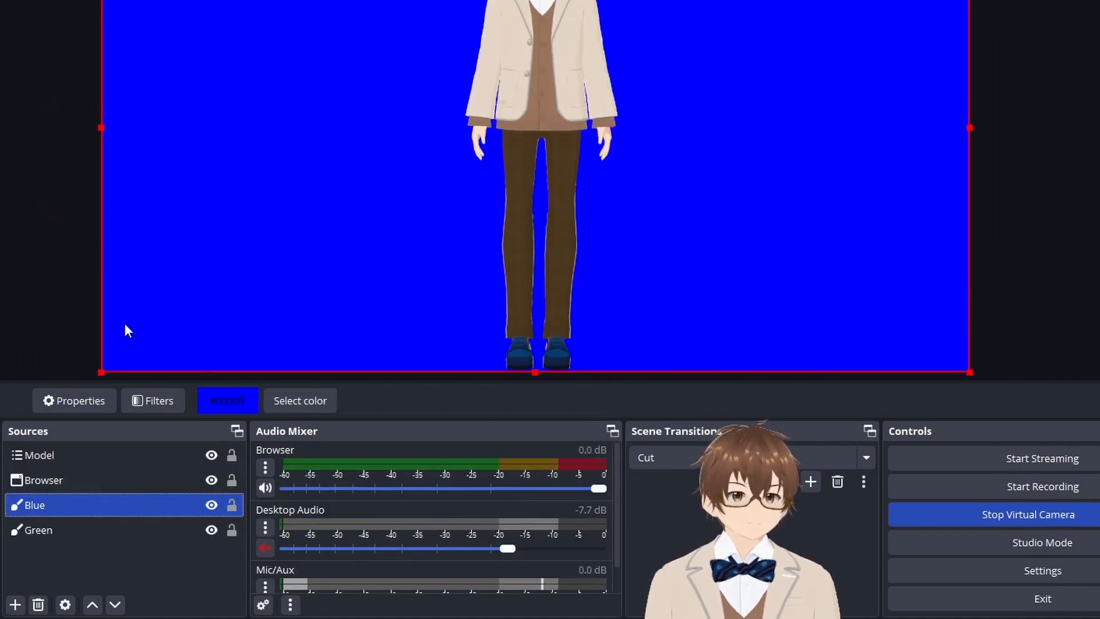
# Step: Change the key color type of test VOD's Chroma Key filter in Scene 2 to Blue
pyautogui.moveTo(63, 618)
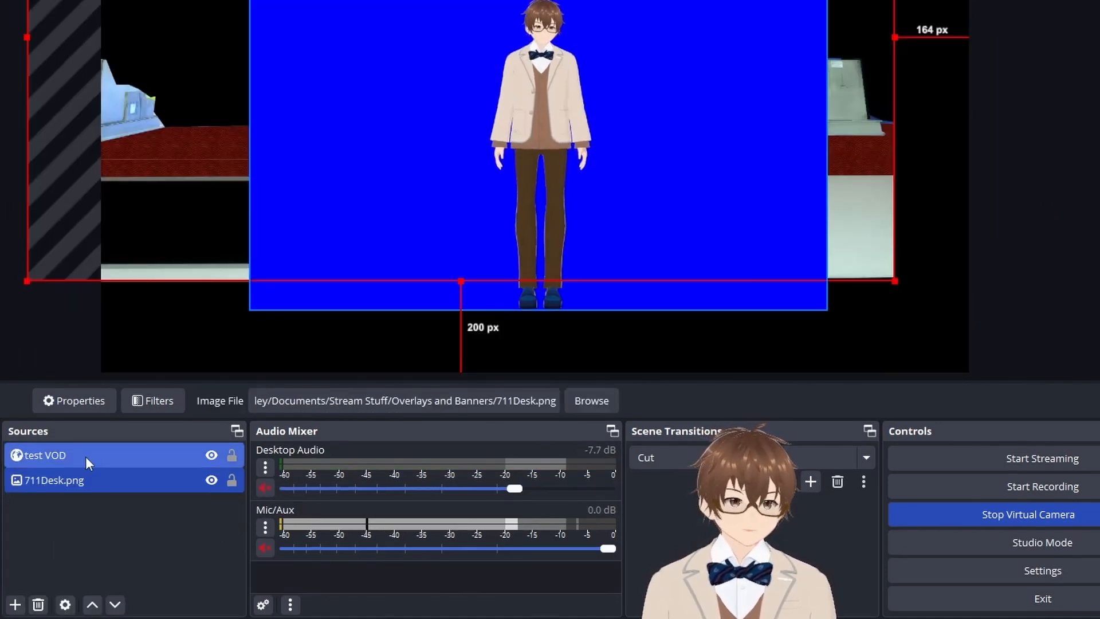
pyautogui.click(82, 469)
pyautogui.click(71, 456)
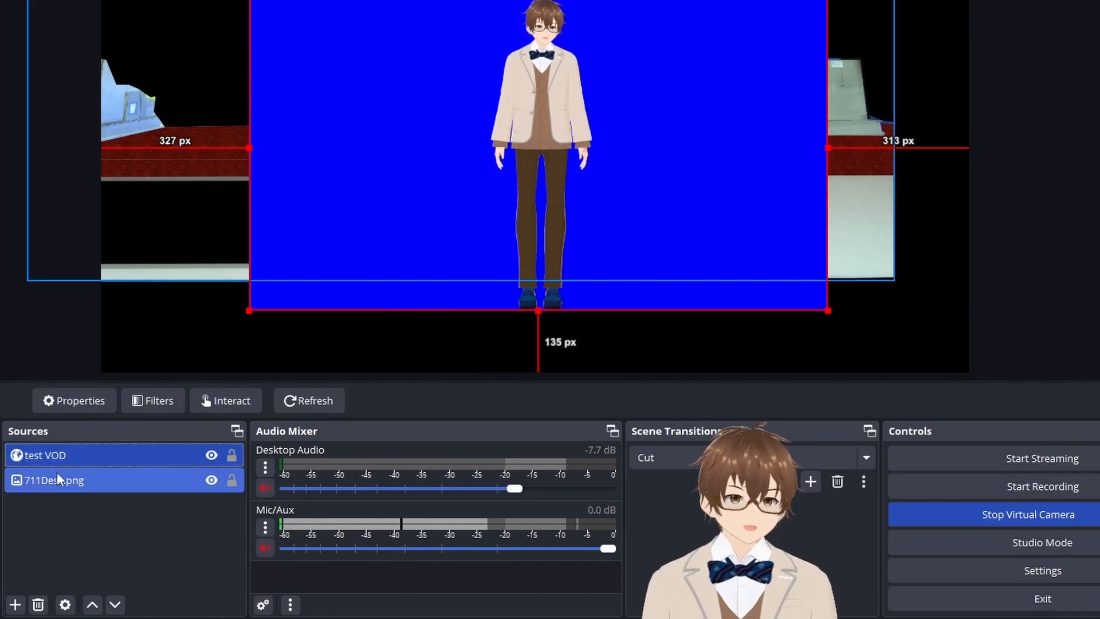
pyautogui.rightClick(60, 458)
pyautogui.click(92, 421)
pyautogui.click(671, 329)
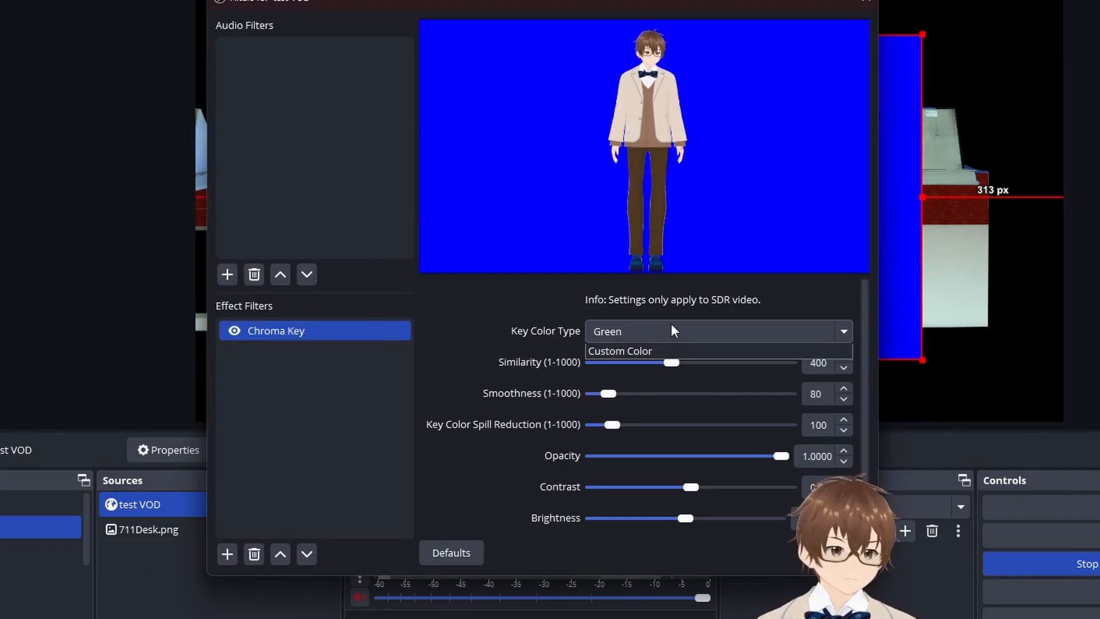
pyautogui.click(633, 361)
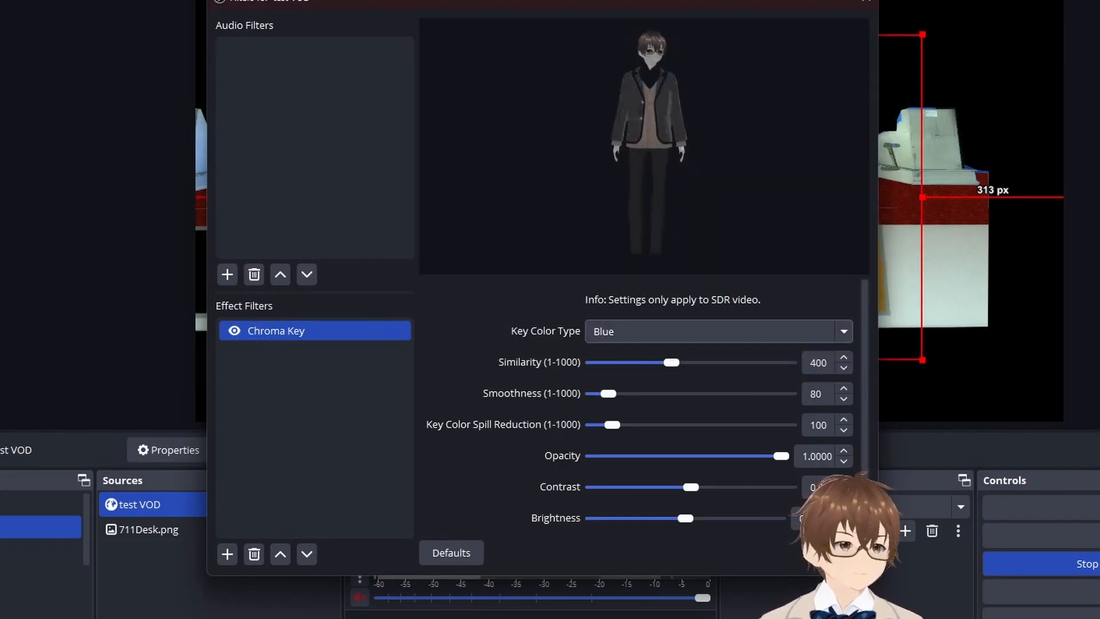
pyautogui.click(836, 553)
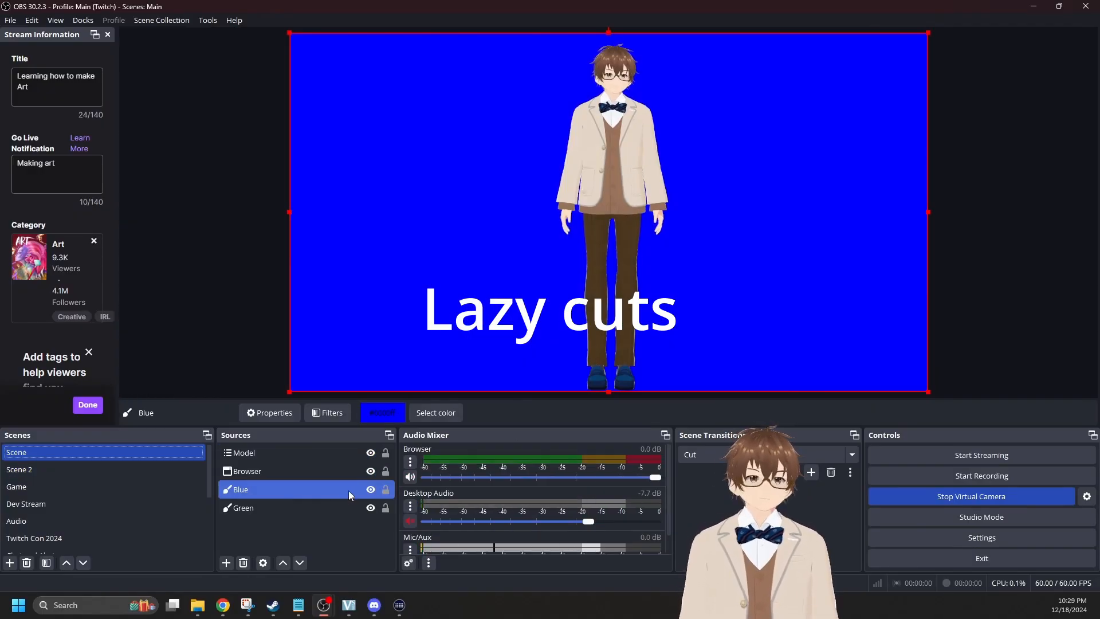
# Step: Hide the Blue color source in Scene, and disable the Chroma Key filter on test VOD in Scene 2
pyautogui.click(370, 489)
pyautogui.rightClick(252, 453)
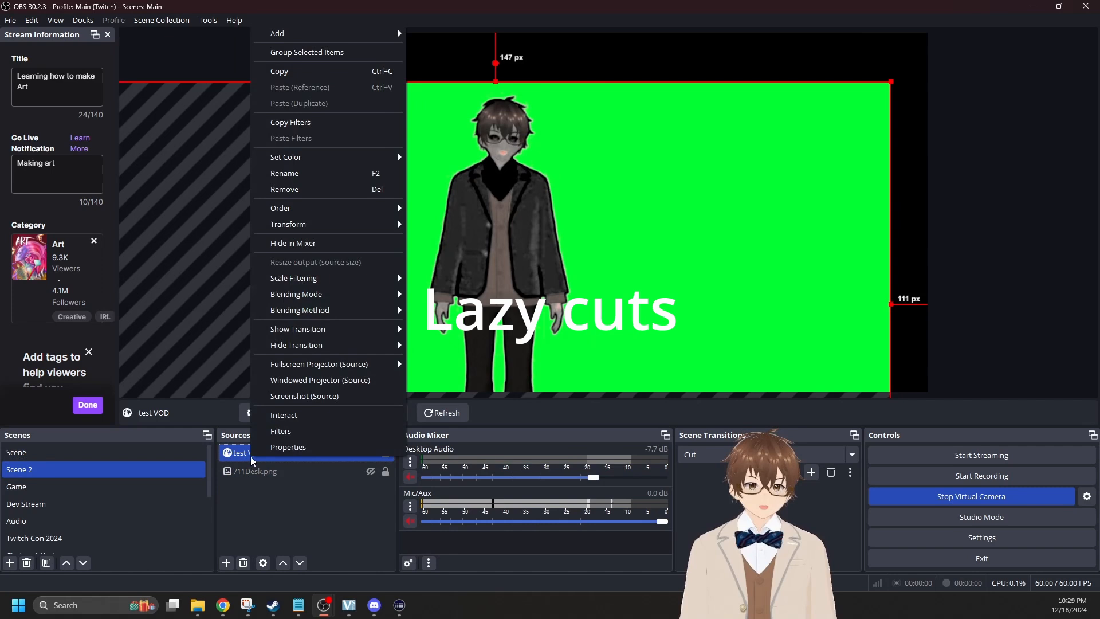
pyautogui.click(281, 432)
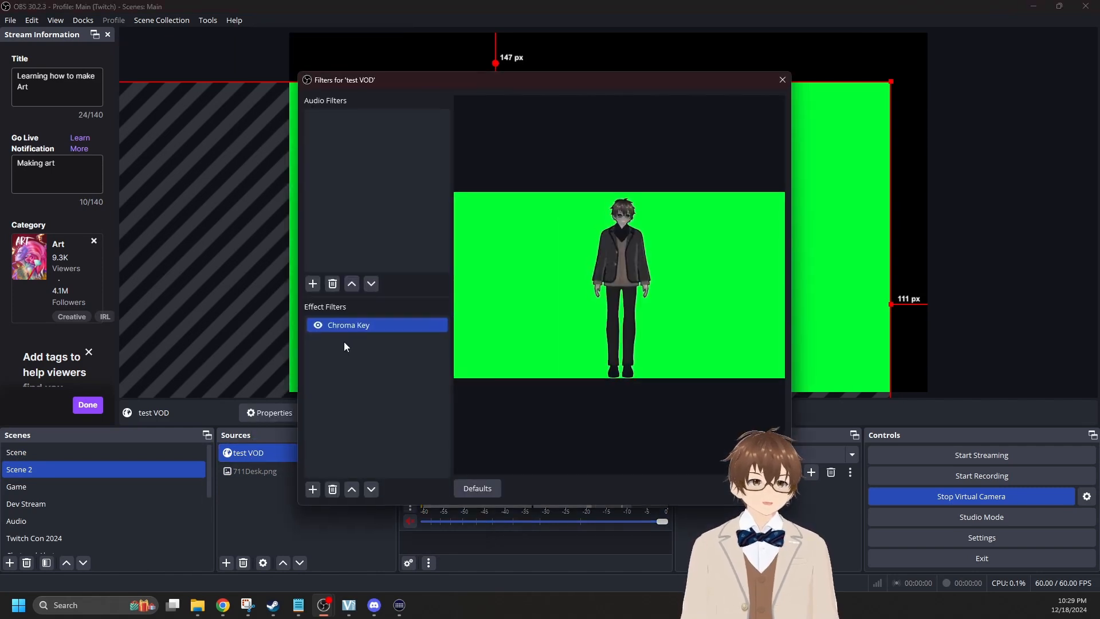
pyautogui.click(319, 325)
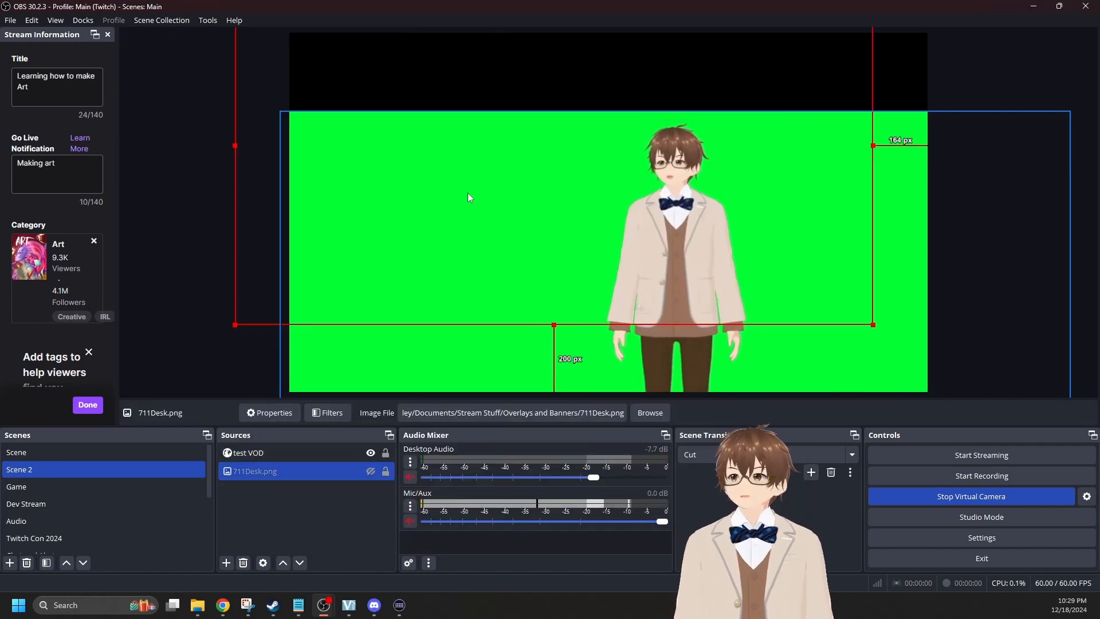